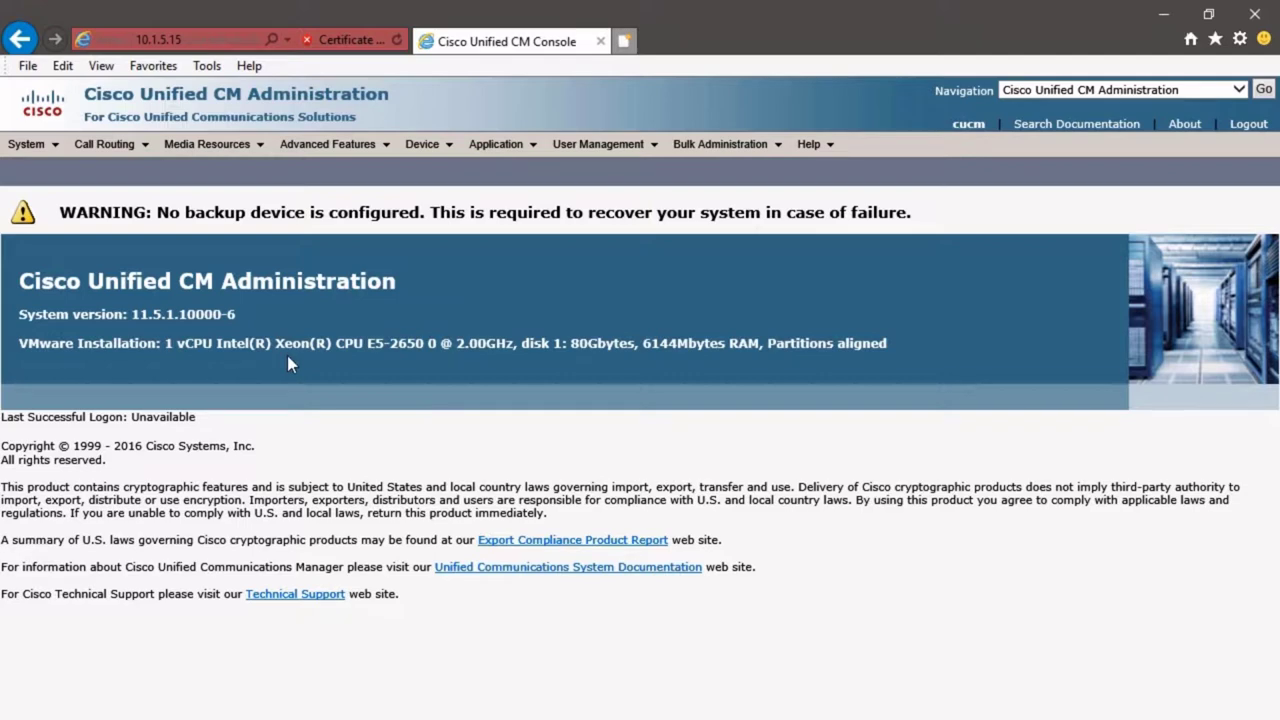
- Add a new SIP trunk security profile and name it IMP
{"action": "mouse_move", "coordinate": [28, 144]}
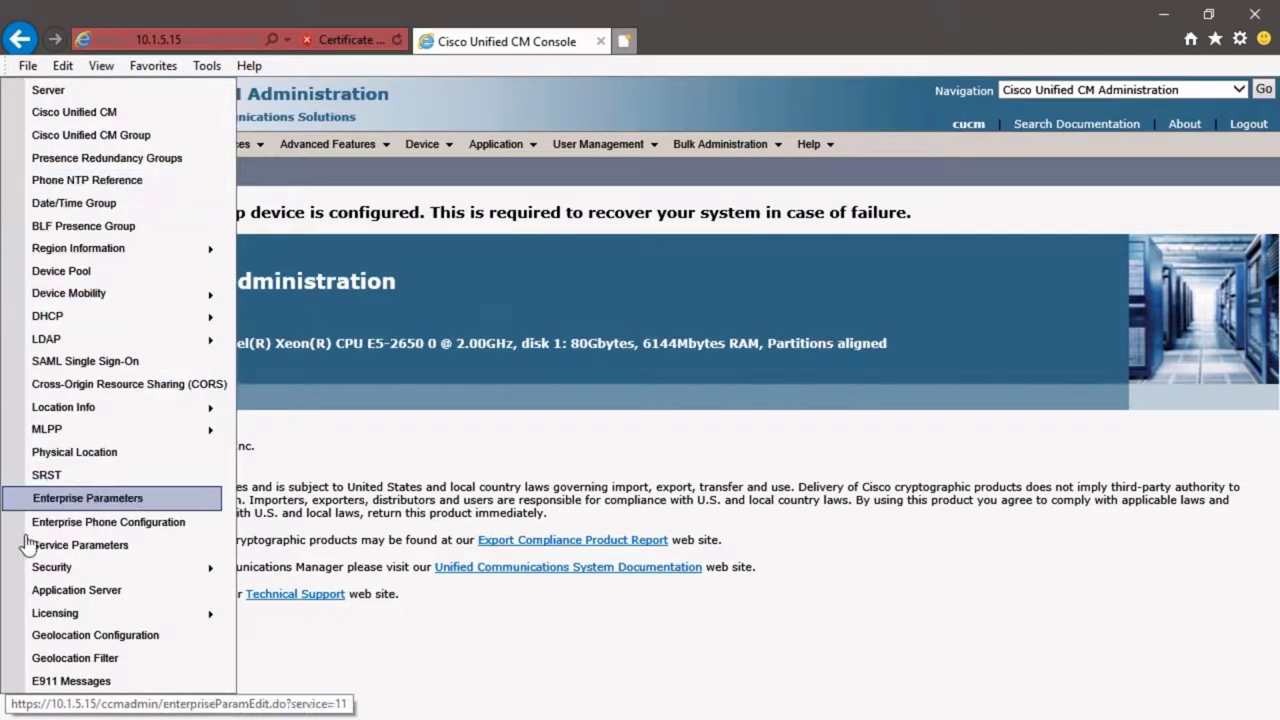
{"action": "mouse_move", "coordinate": [205, 566]}
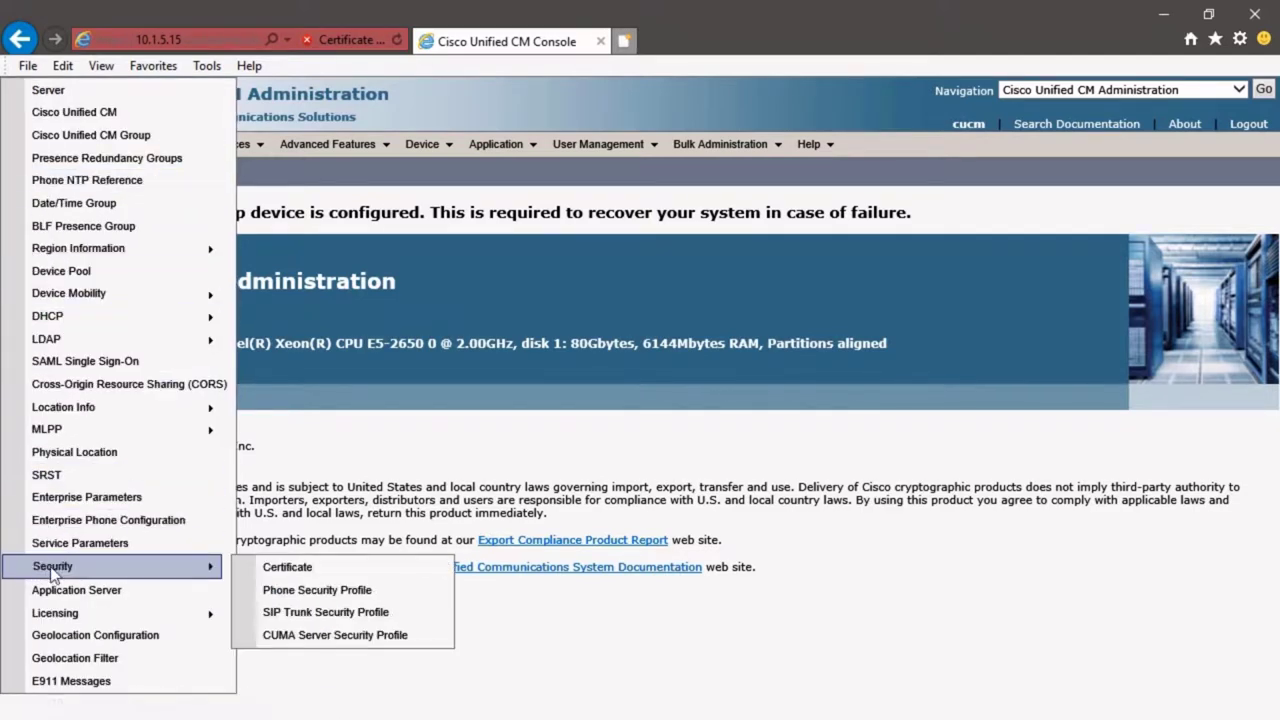
{"action": "left_click", "coordinate": [308, 613]}
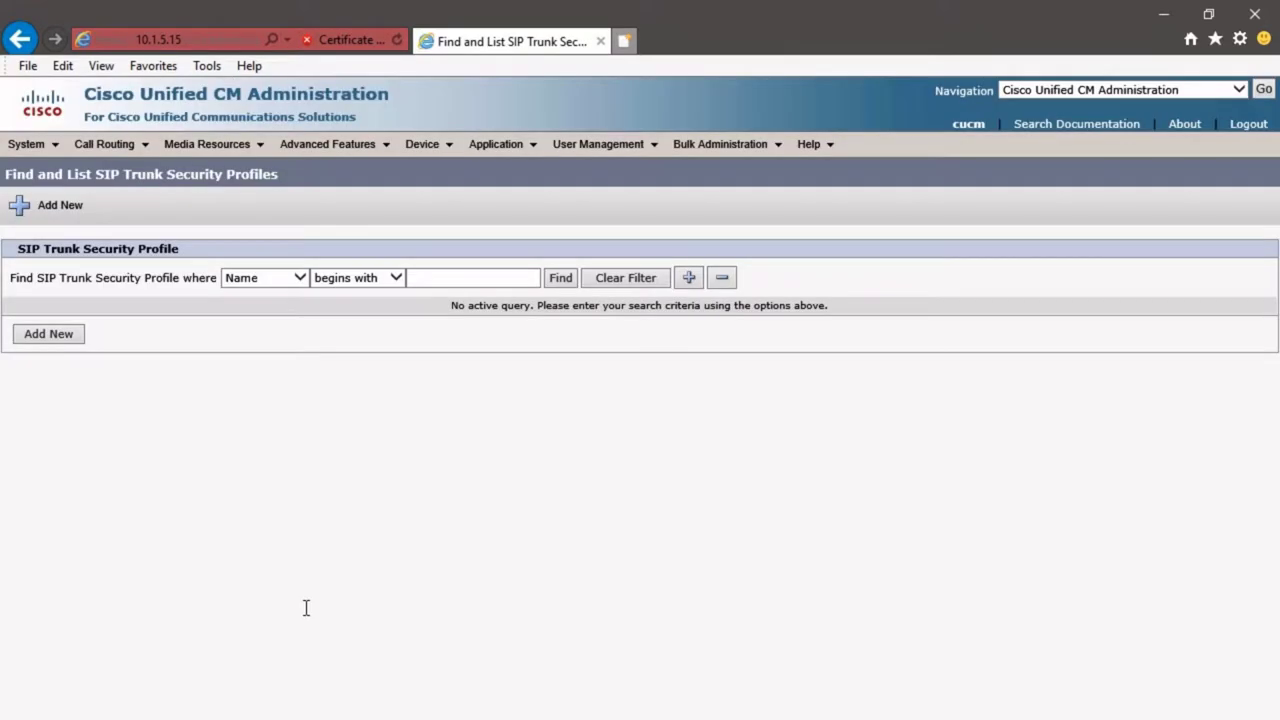
{"action": "left_click", "coordinate": [52, 336]}
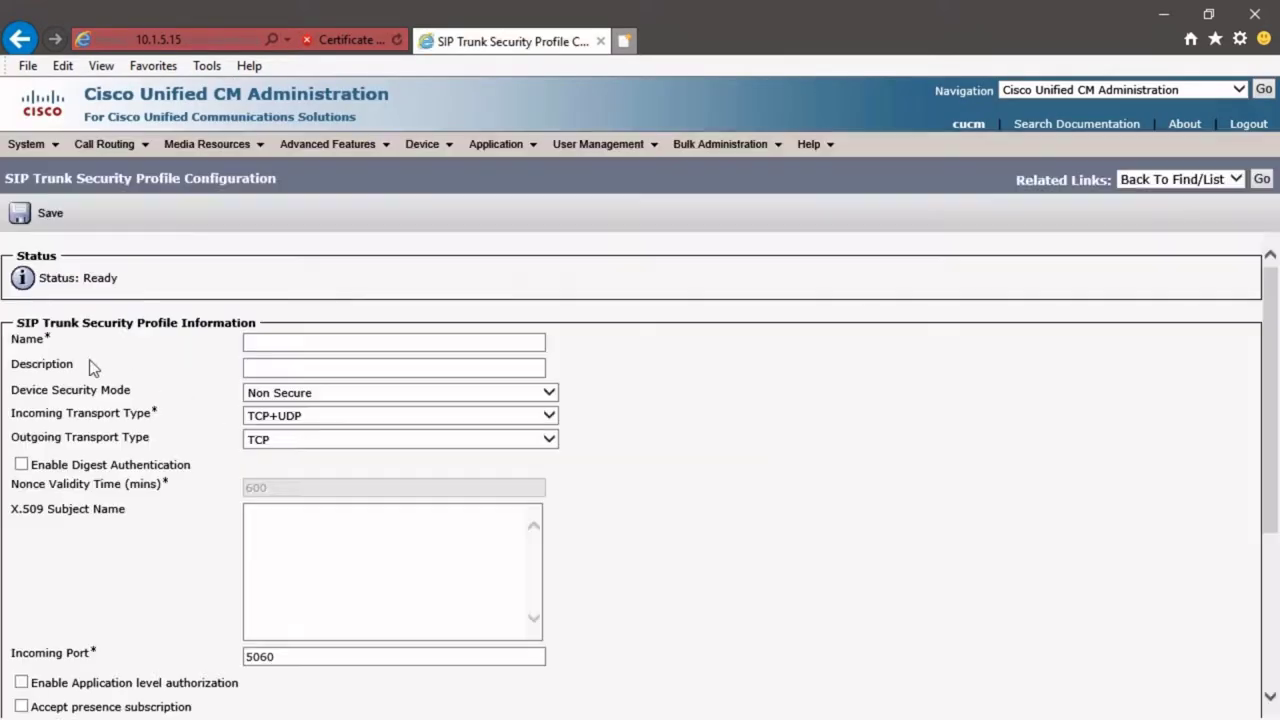
{"action": "left_click", "coordinate": [282, 345]}
{"action": "type", "text": "IMP"}
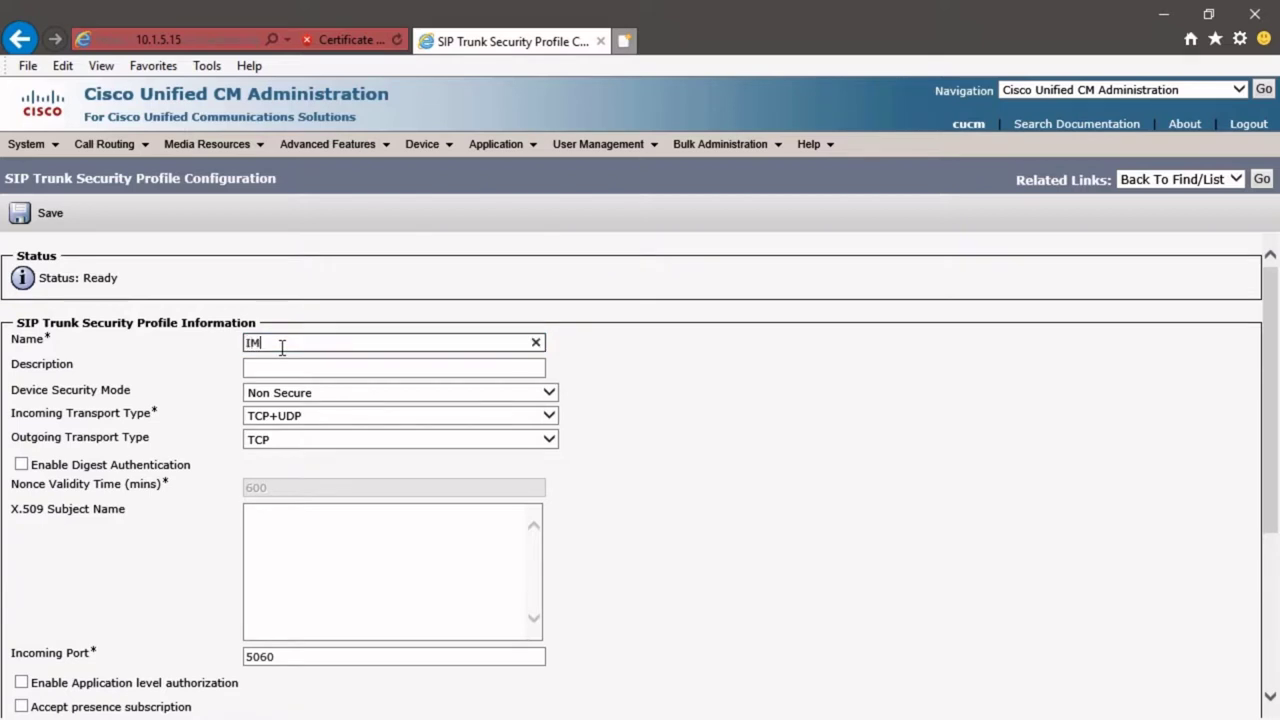
- Allow presence subscription, out-of-dialog refer, unsolicited notification and replaces header in the IMP security profile, and save it
{"action": "scroll", "coordinate": [257, 440], "scroll_direction": "down", "scroll_amount": 3}
{"action": "left_click", "coordinate": [257, 438]}
{"action": "scroll", "coordinate": [257, 438], "scroll_direction": "down", "scroll_amount": 1}
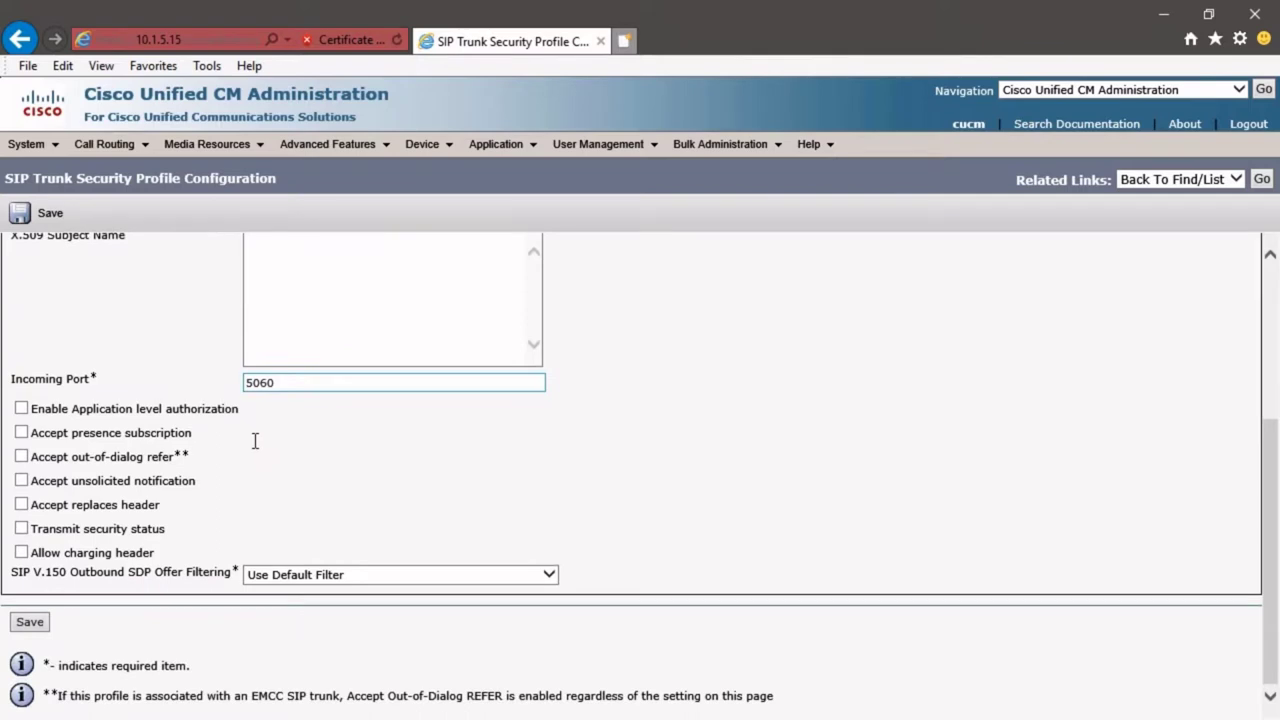
{"action": "left_click", "coordinate": [21, 434]}
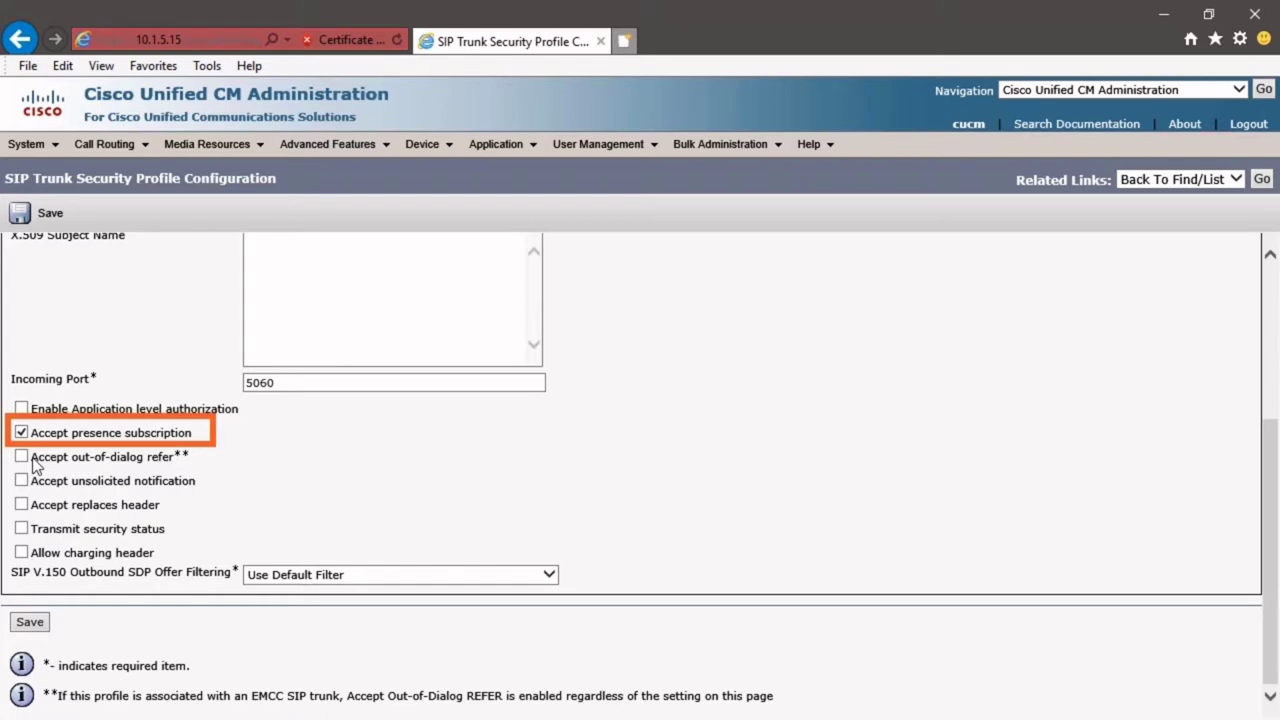
{"action": "left_click", "coordinate": [23, 458]}
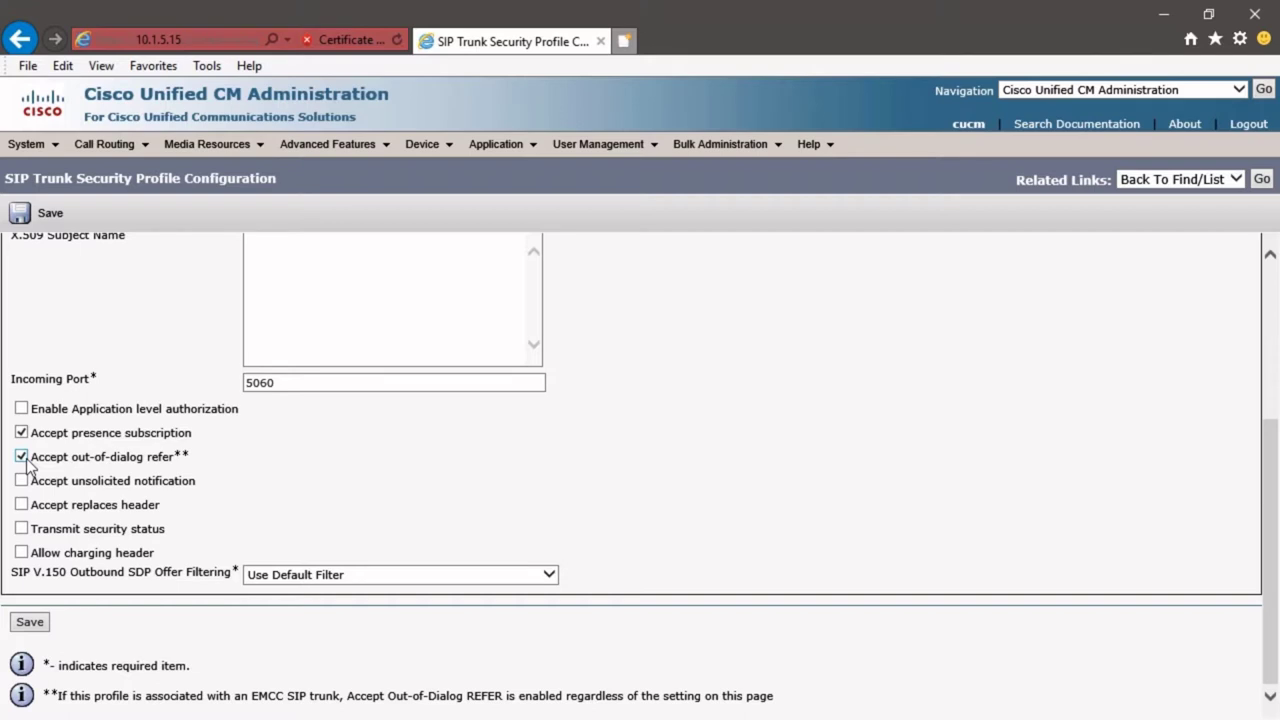
{"action": "left_click", "coordinate": [24, 481]}
{"action": "left_click", "coordinate": [22, 506]}
{"action": "left_click", "coordinate": [30, 622]}
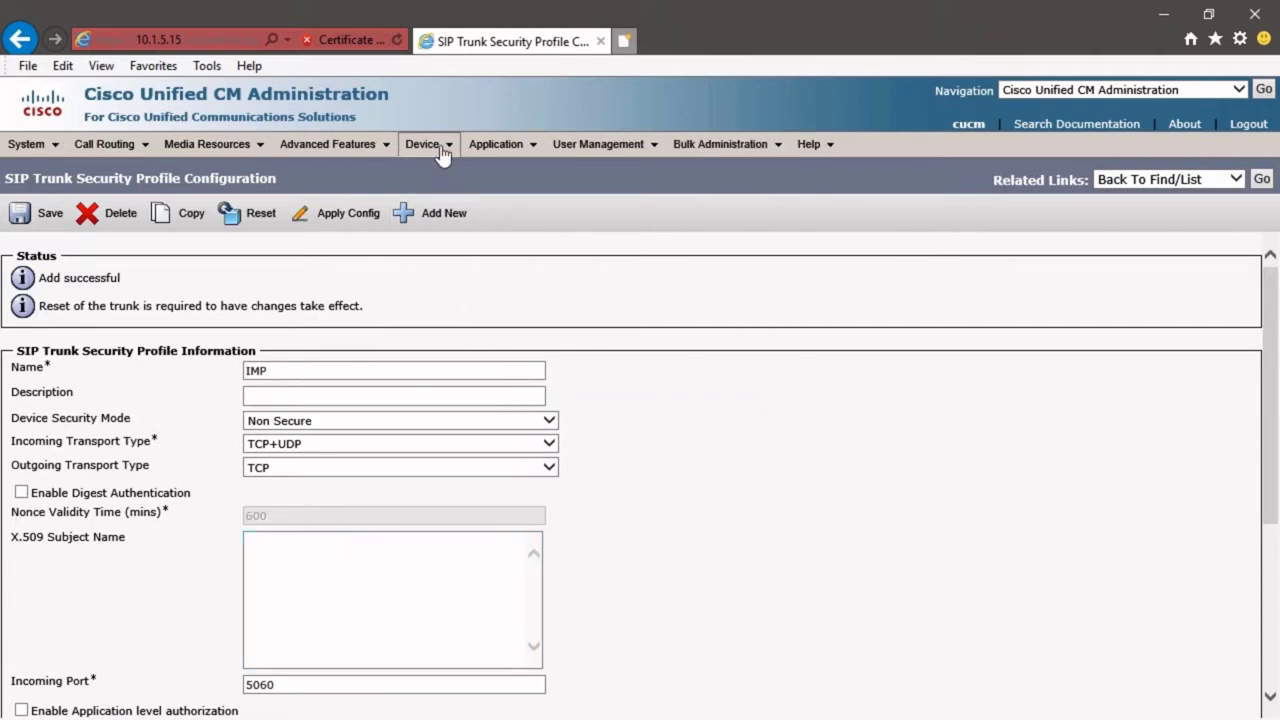
- Start a new trunk with SIP Trunk as its type and SIP as its device protocol
{"action": "mouse_move", "coordinate": [430, 146]}
{"action": "left_click", "coordinate": [447, 272]}
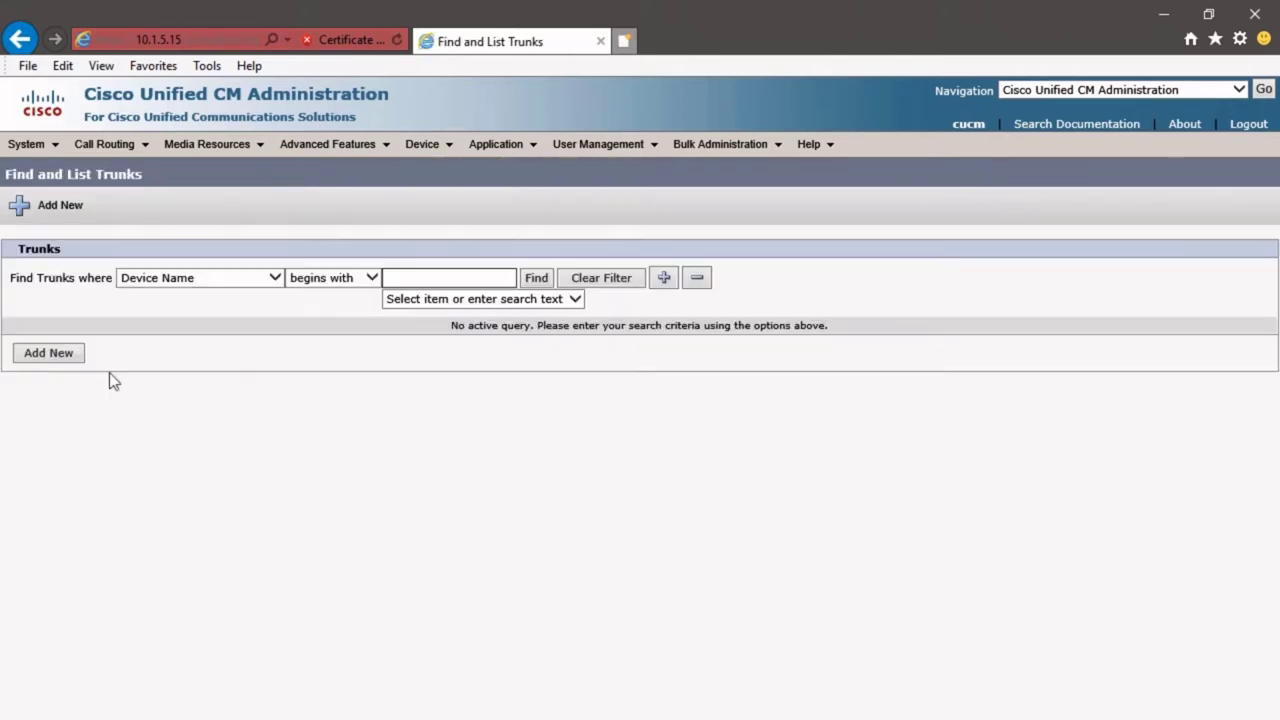
{"action": "left_click", "coordinate": [43, 362]}
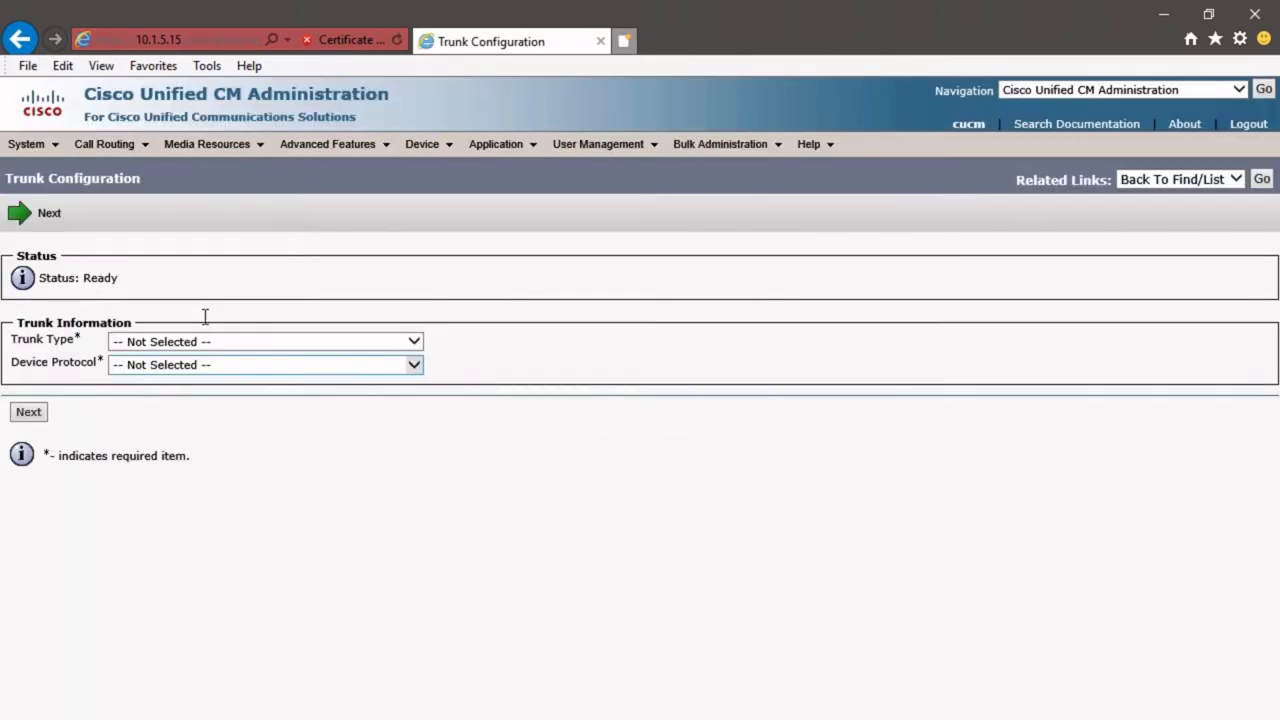
{"action": "left_click", "coordinate": [168, 342]}
{"action": "left_click", "coordinate": [148, 396]}
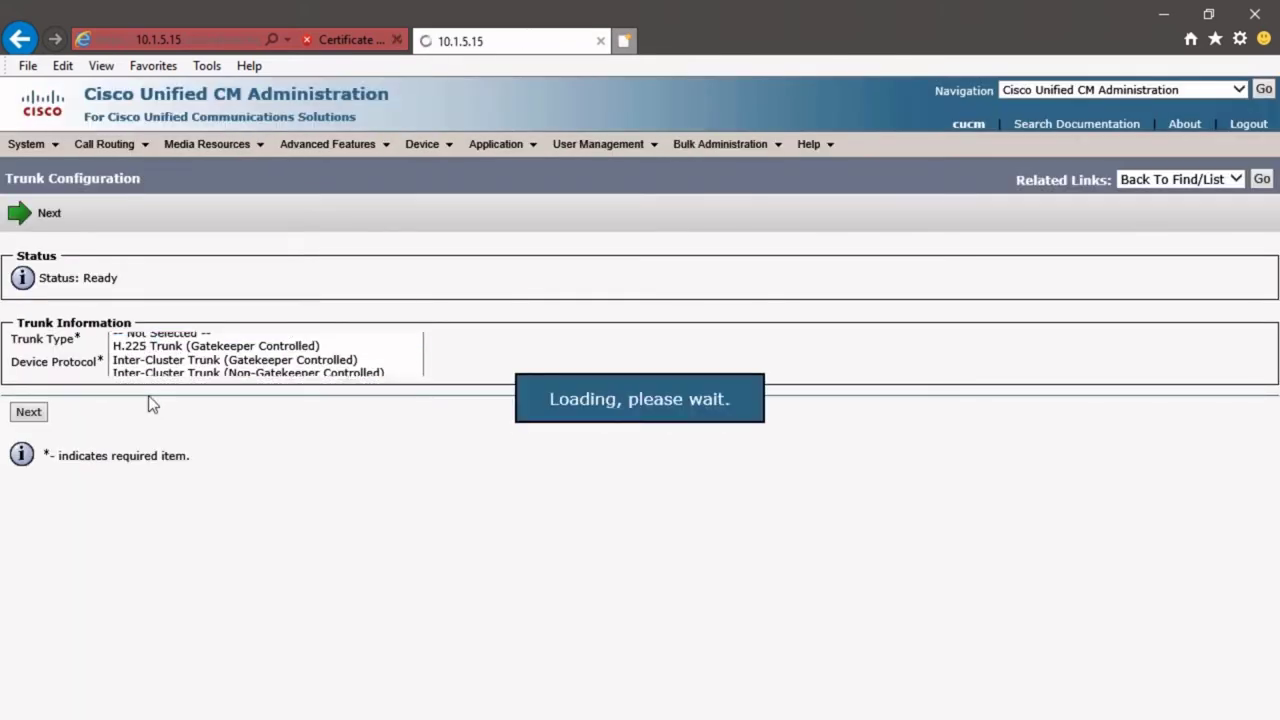
{"action": "left_click", "coordinate": [29, 435]}
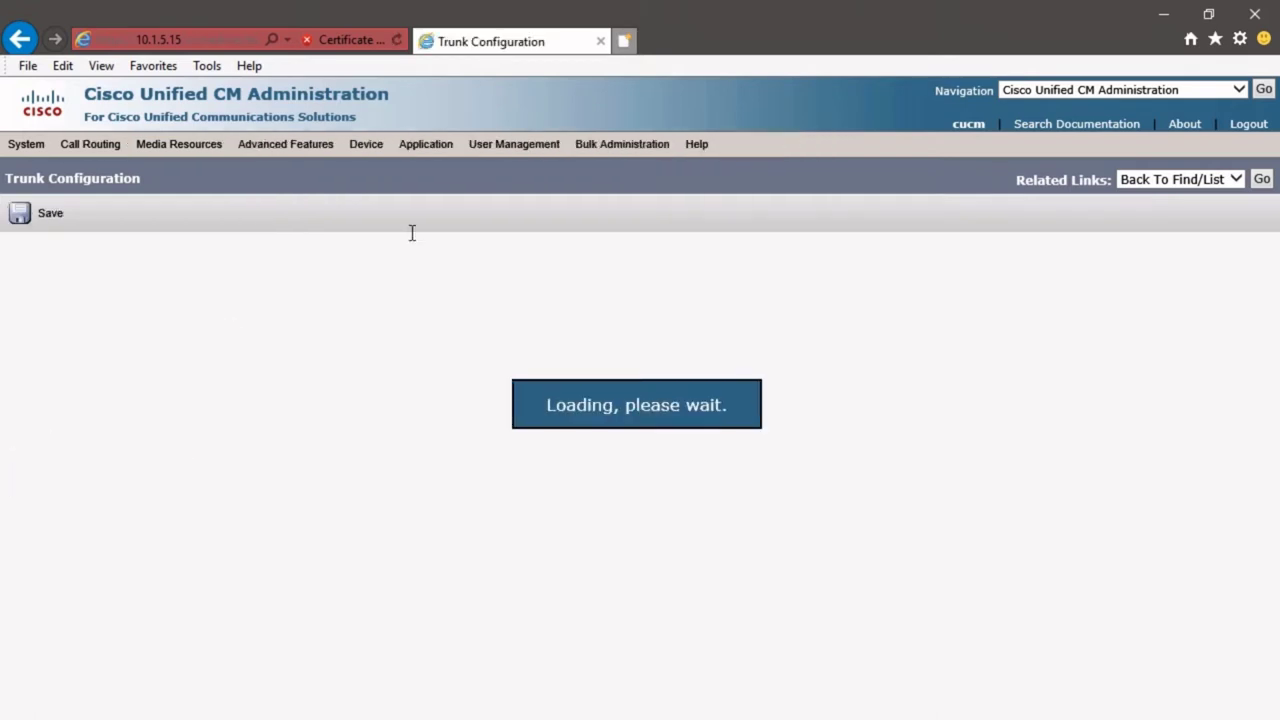
- Name the new SIP trunk IMP and assign it to the Default device pool
{"action": "left_click", "coordinate": [465, 396]}
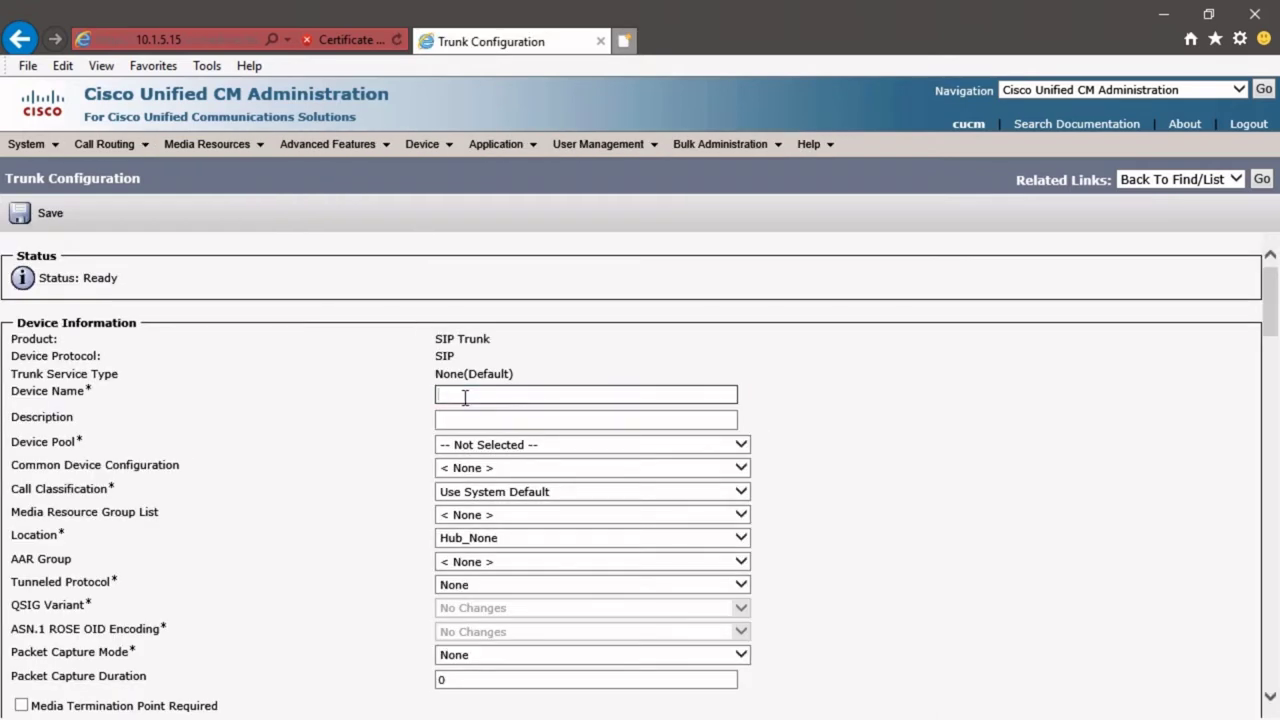
{"action": "type", "text": "IMP"}
{"action": "scroll", "coordinate": [456, 380], "scroll_direction": "down", "scroll_amount": 1}
{"action": "left_click", "coordinate": [458, 376]}
{"action": "left_click", "coordinate": [460, 385]}
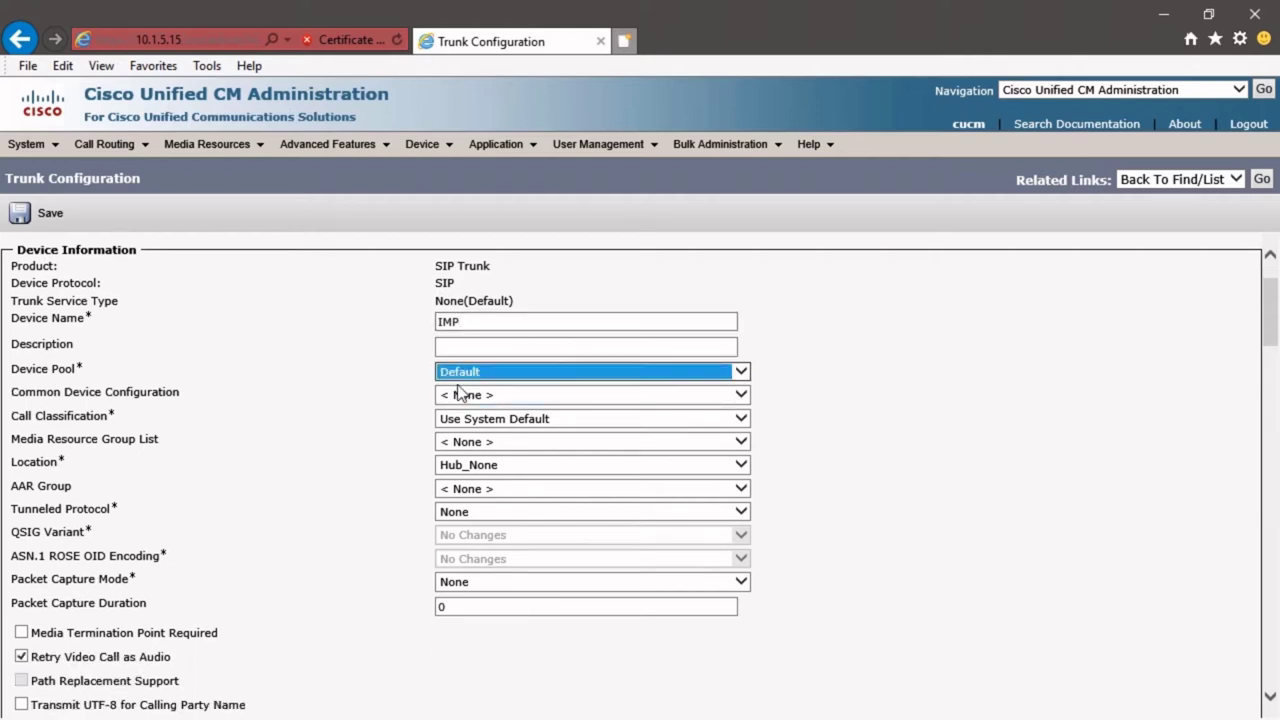
{"action": "left_click", "coordinate": [369, 396]}
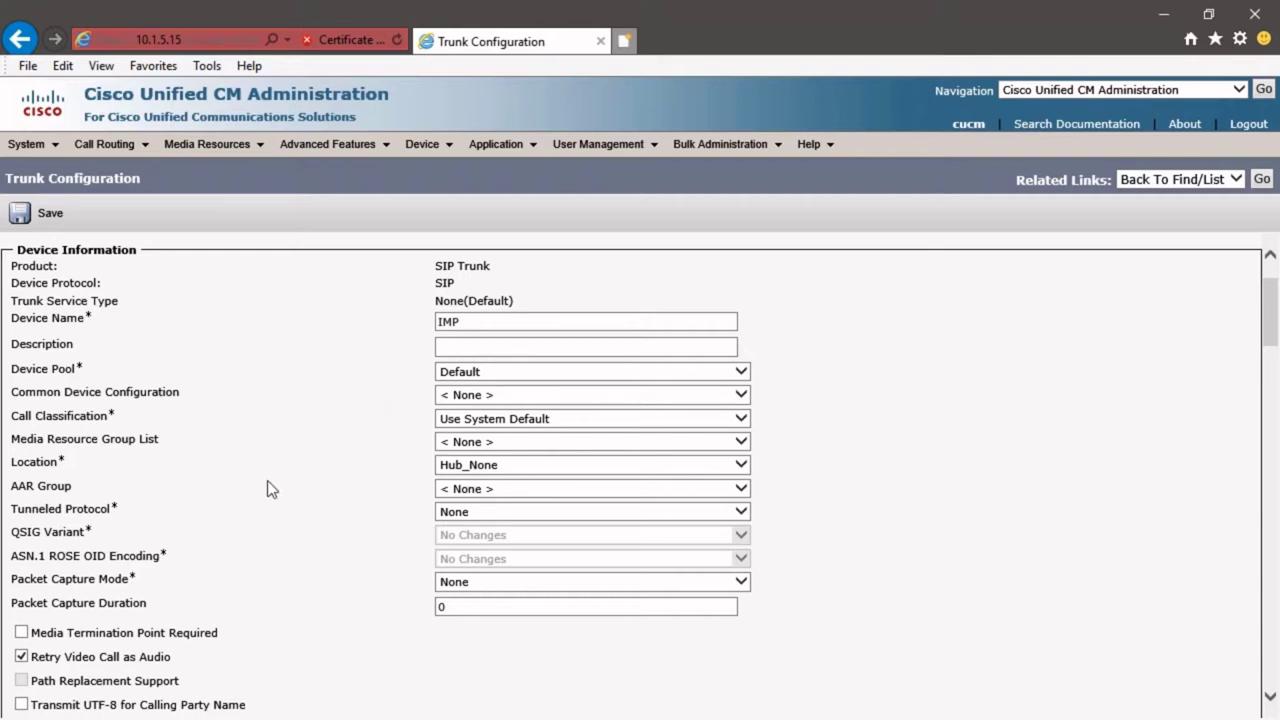
- Set the trunk's SIP destination address to 10.1.5.18
{"action": "scroll", "coordinate": [268, 480], "scroll_direction": "down", "scroll_amount": 6}
{"action": "scroll", "coordinate": [270, 487], "scroll_direction": "down", "scroll_amount": 2}
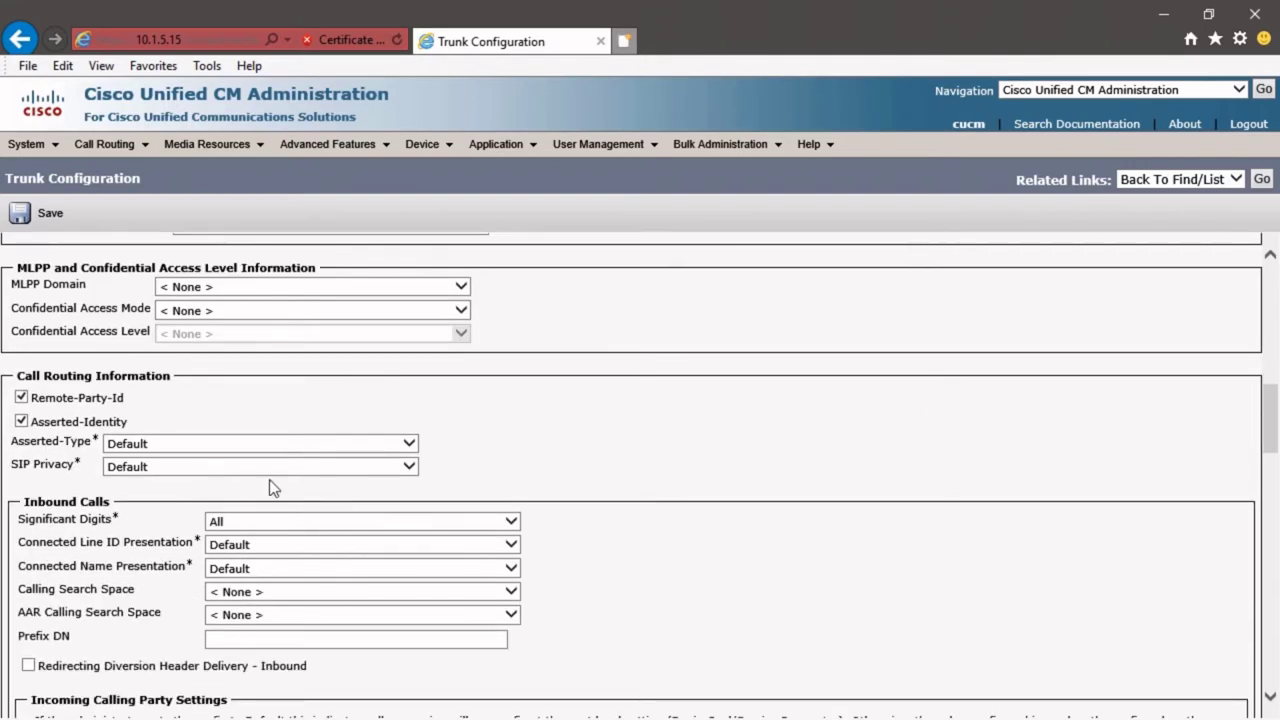
{"action": "scroll", "coordinate": [270, 487], "scroll_direction": "down", "scroll_amount": 3}
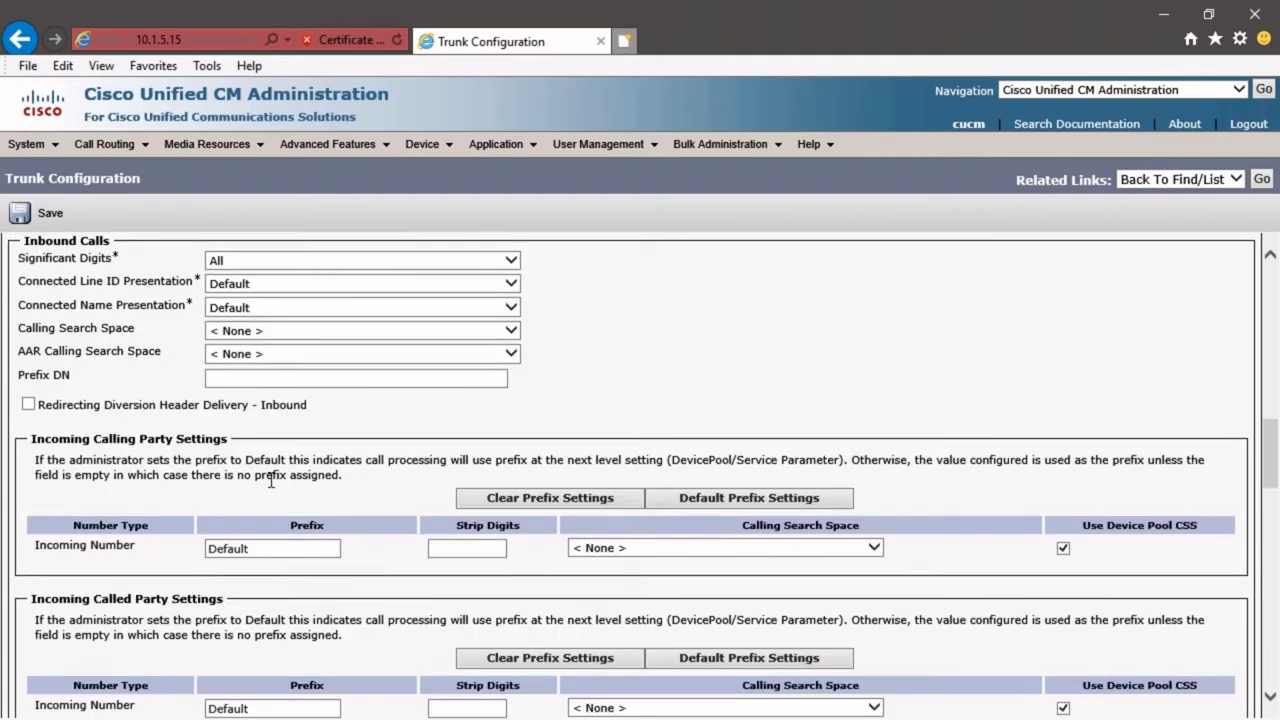
{"action": "scroll", "coordinate": [270, 487], "scroll_direction": "down", "scroll_amount": 2}
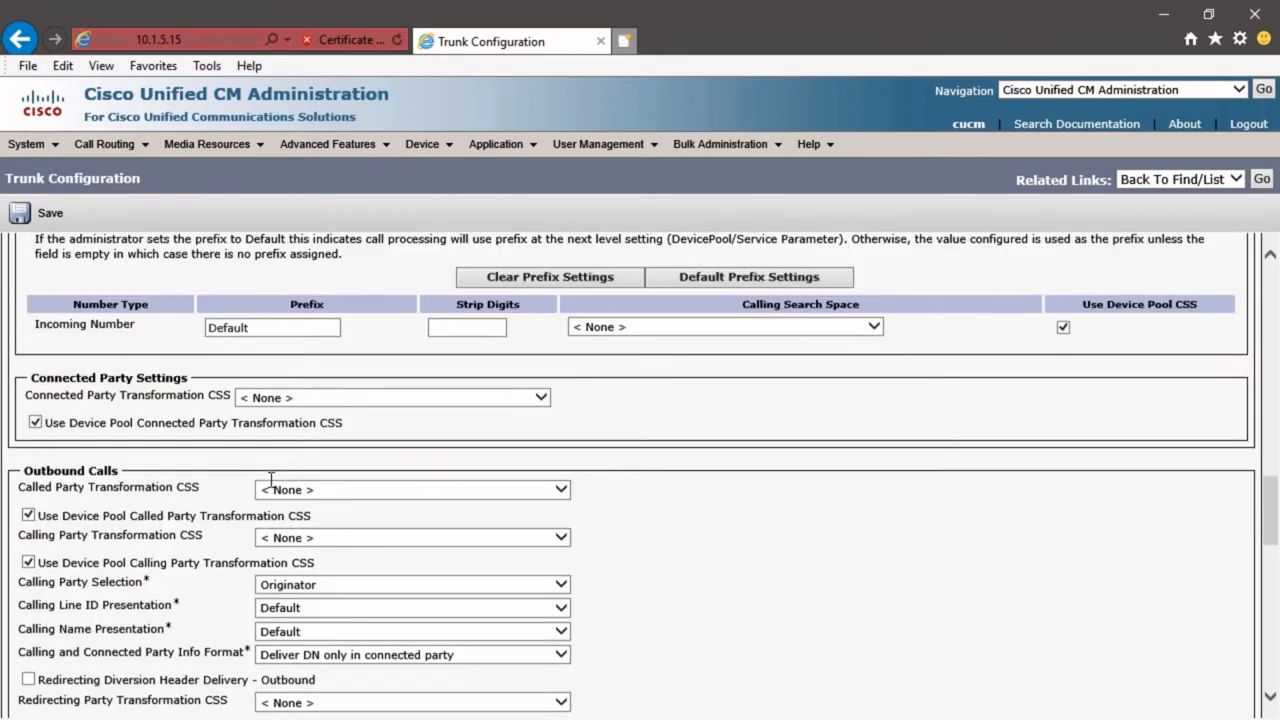
{"action": "scroll", "coordinate": [270, 480], "scroll_direction": "down", "scroll_amount": 10}
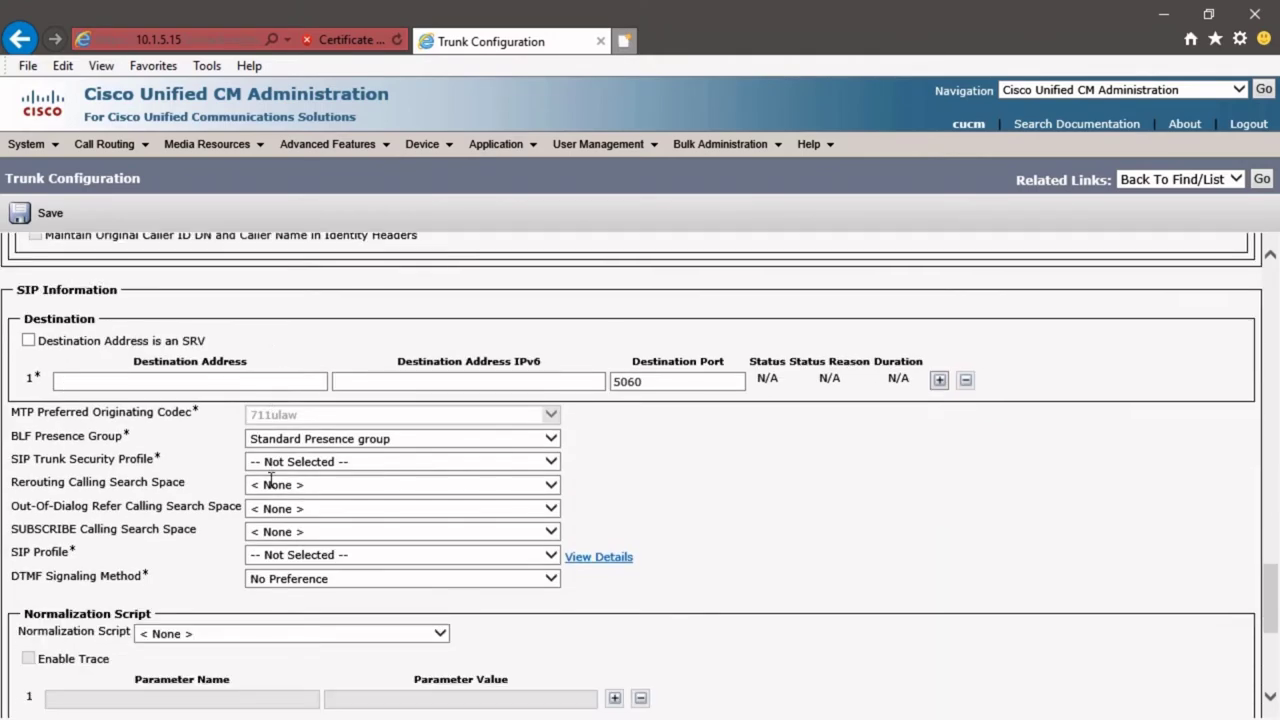
{"action": "left_click", "coordinate": [165, 381]}
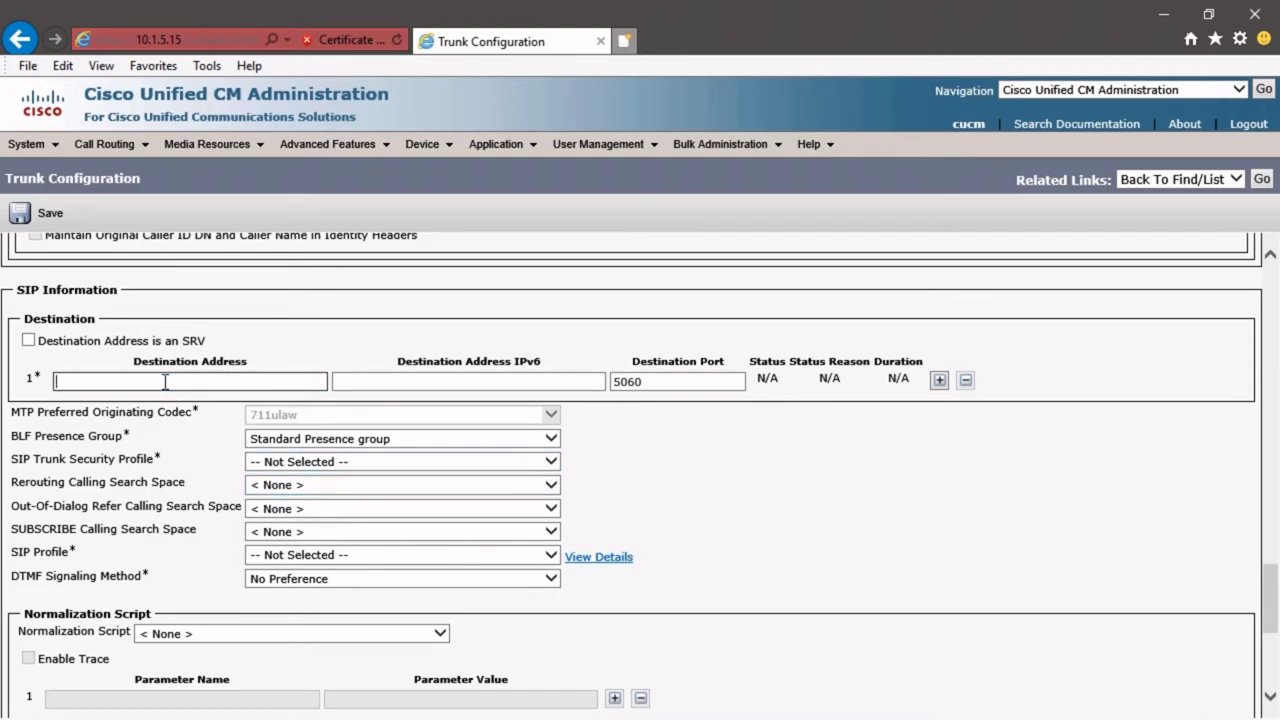
{"action": "type", "text": "10.1.5.18"}
- Assign the IMP SIP trunk security profile and the Standard SIP Profile to the trunk, and save it
{"action": "left_click", "coordinate": [268, 466]}
{"action": "left_click", "coordinate": [262, 477]}
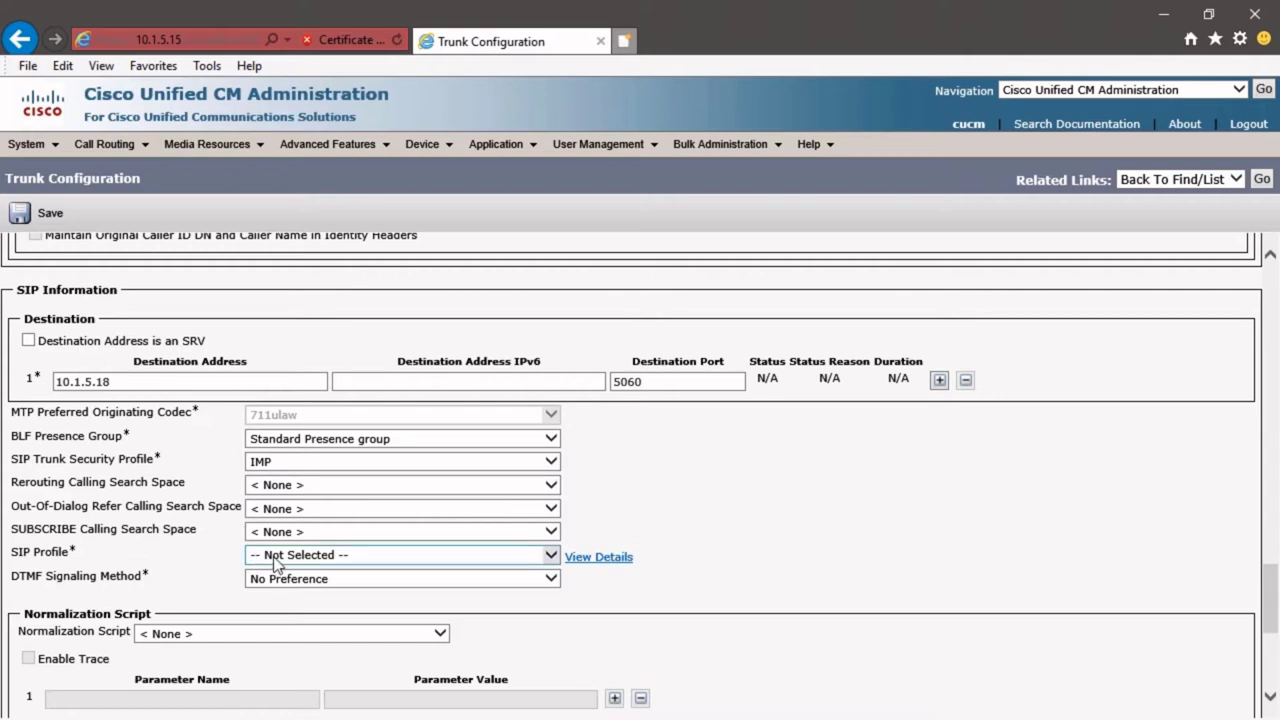
{"action": "left_click", "coordinate": [255, 554]}
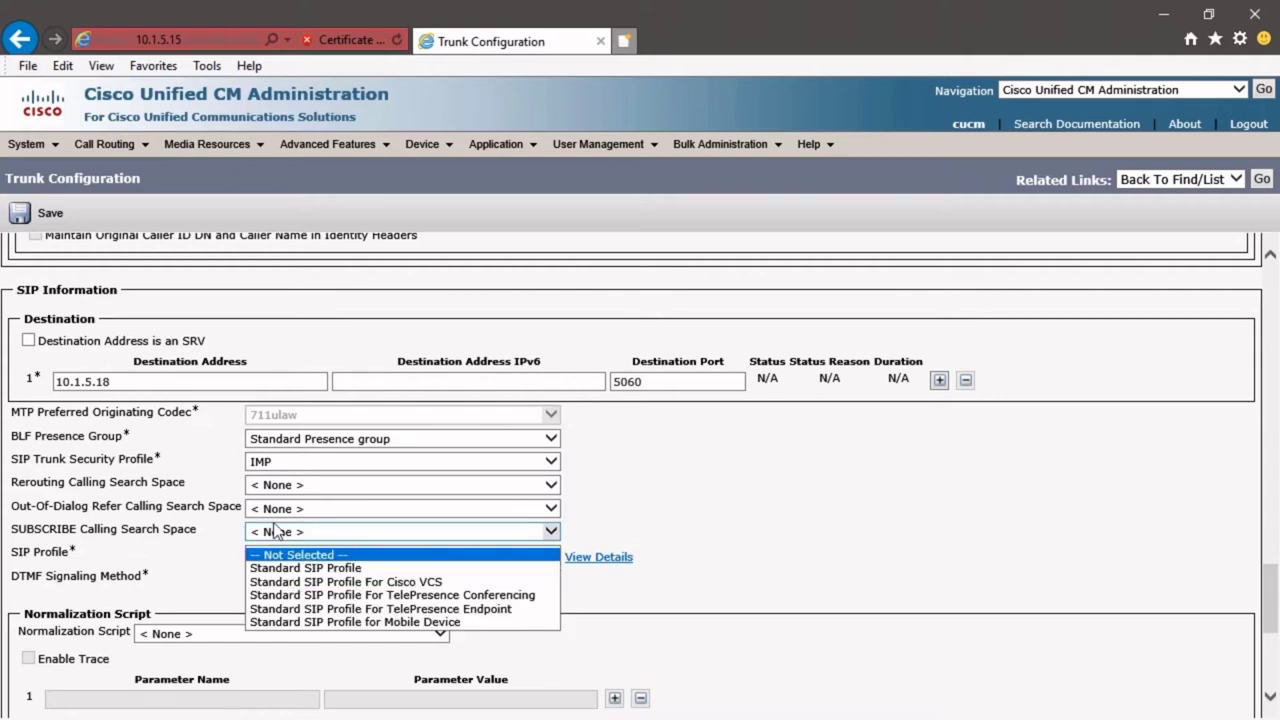
{"action": "left_click", "coordinate": [275, 567]}
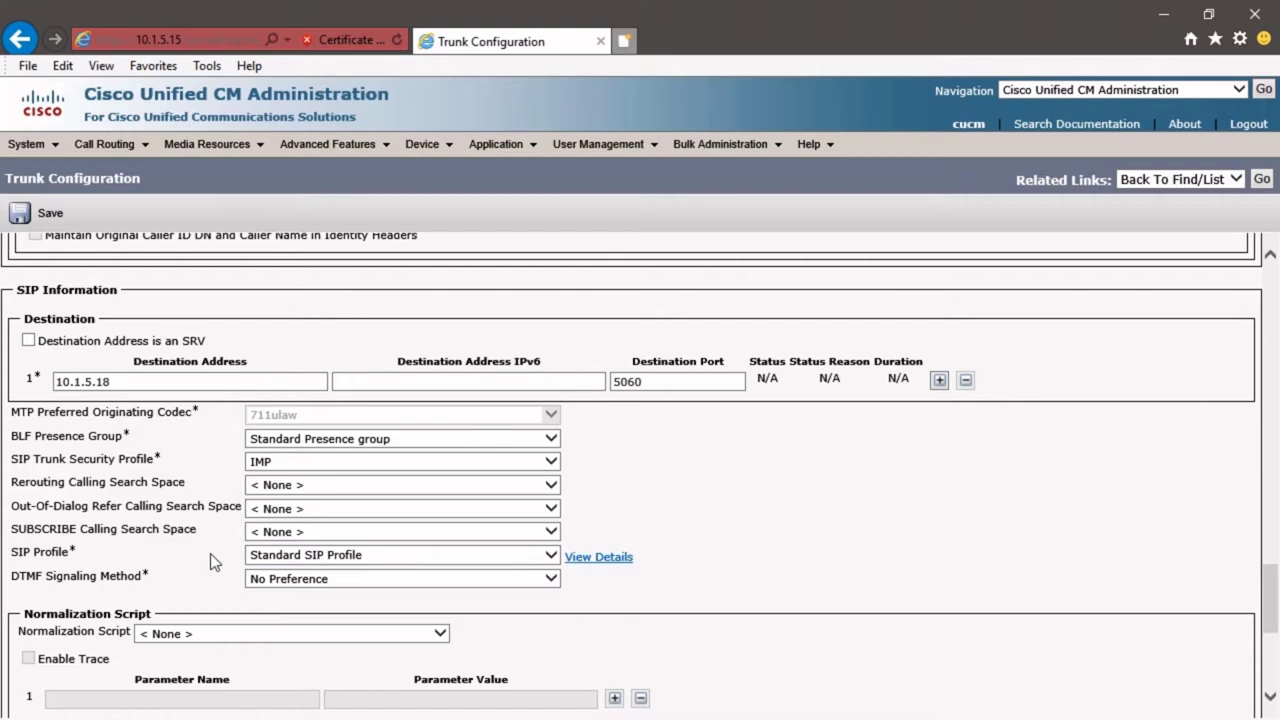
{"action": "left_click", "coordinate": [27, 217]}
{"action": "left_click", "coordinate": [792, 440]}
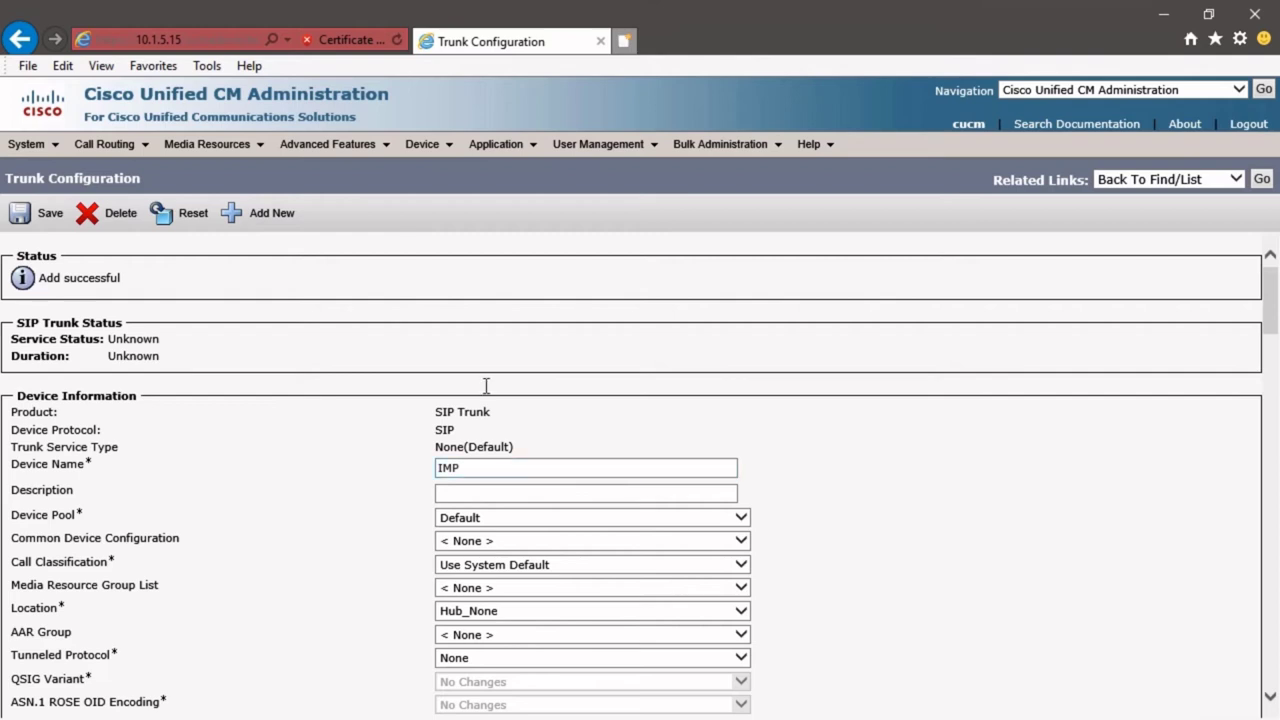
- Reset the IMP SIP trunk and close the device reset window
{"action": "left_click", "coordinate": [192, 218]}
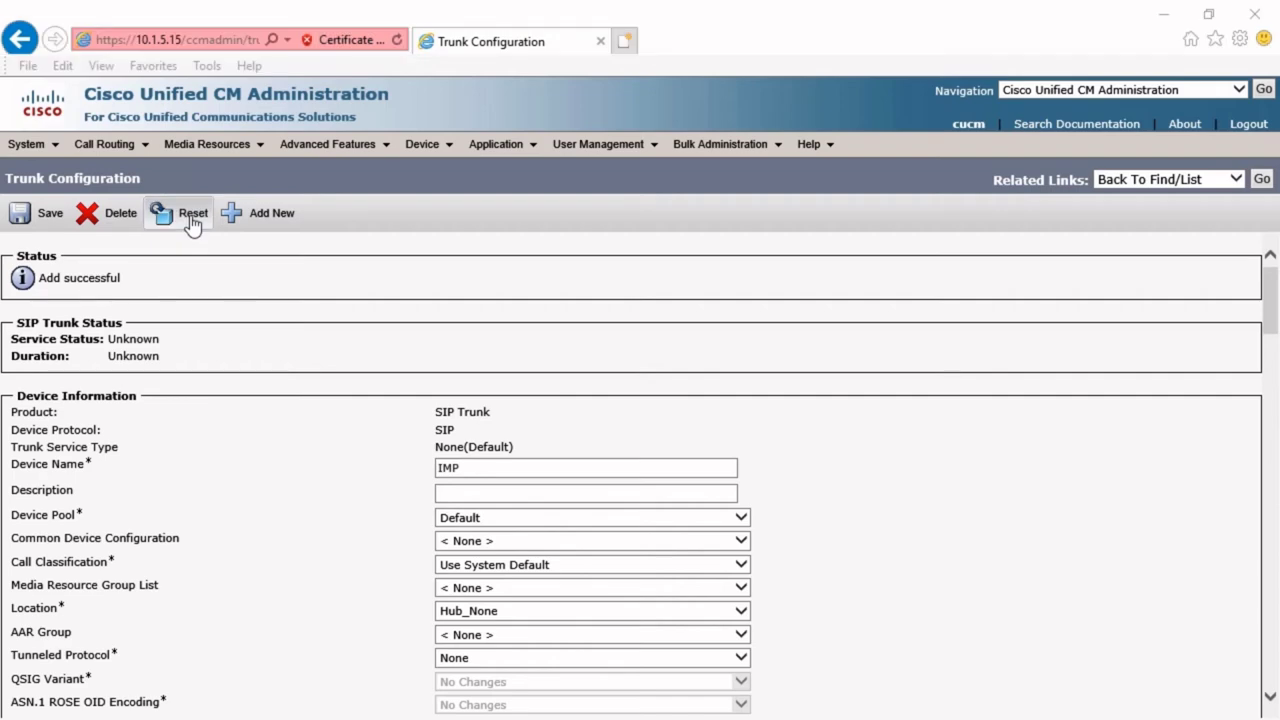
{"action": "left_click", "coordinate": [198, 493]}
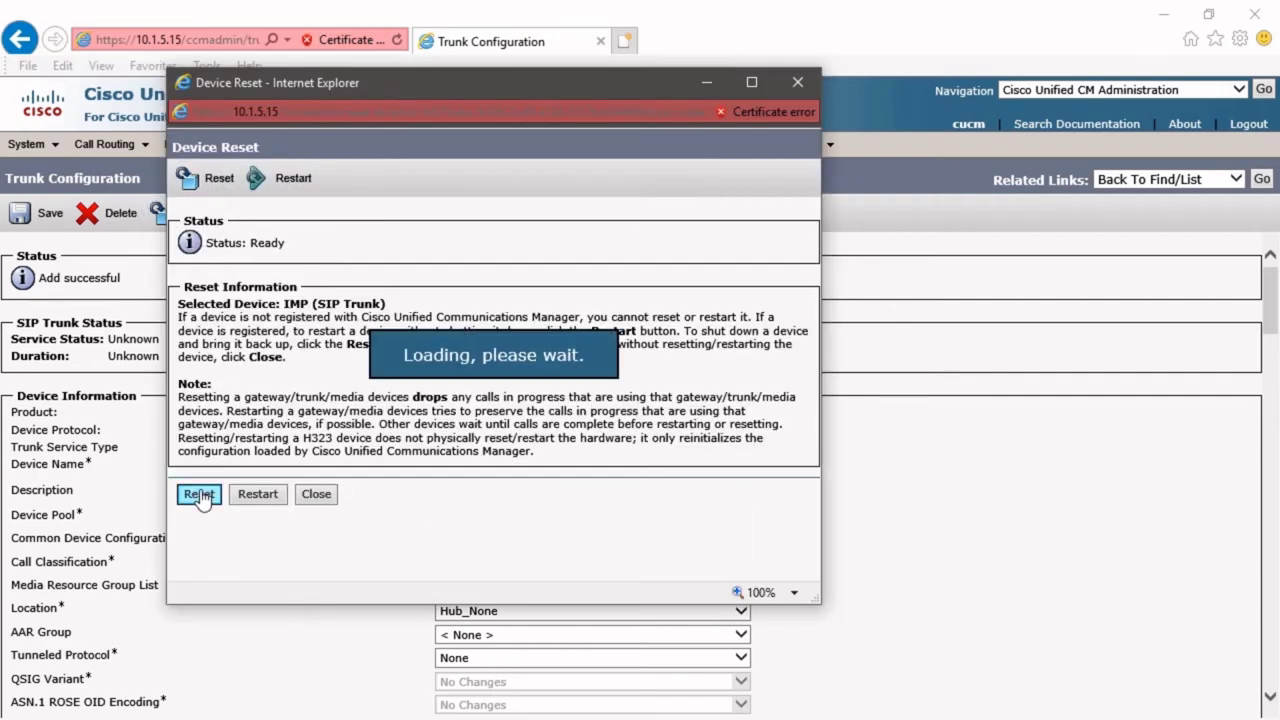
{"action": "left_click", "coordinate": [314, 495]}
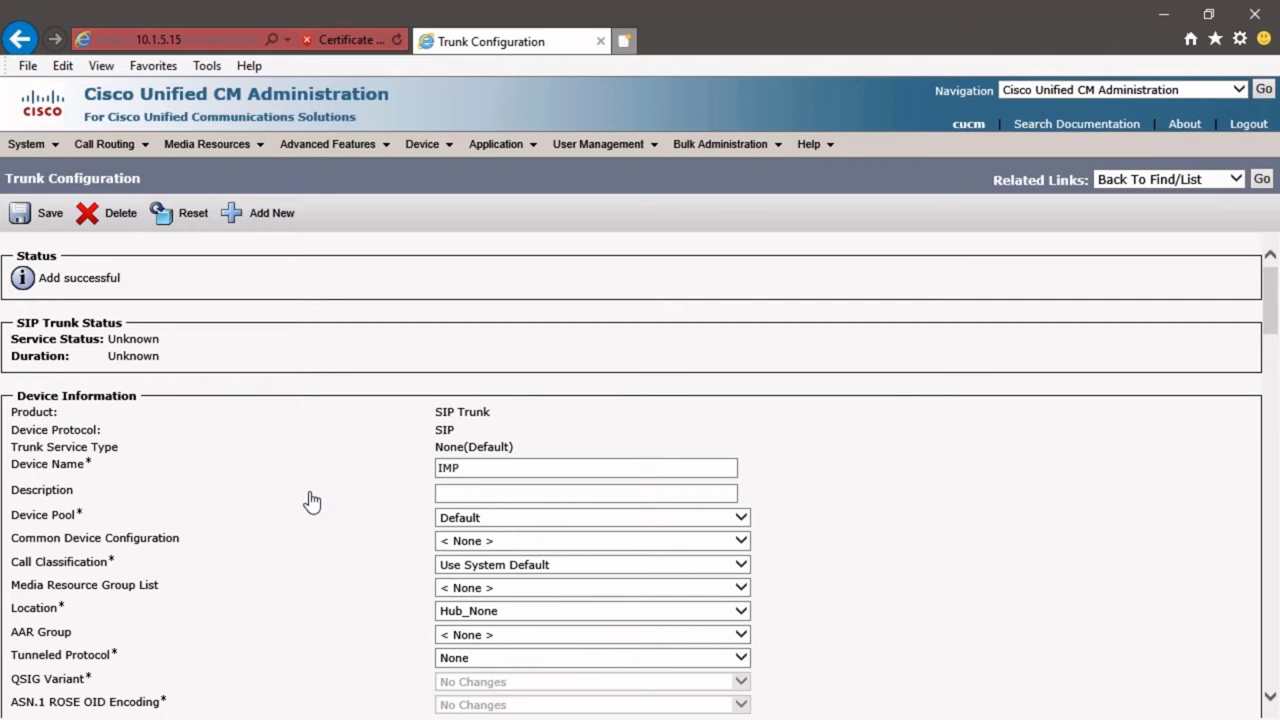
- Open the service parameters of the Cisco CallManager (Active) service on server 10.1.5.15
{"action": "left_click", "coordinate": [27, 144]}
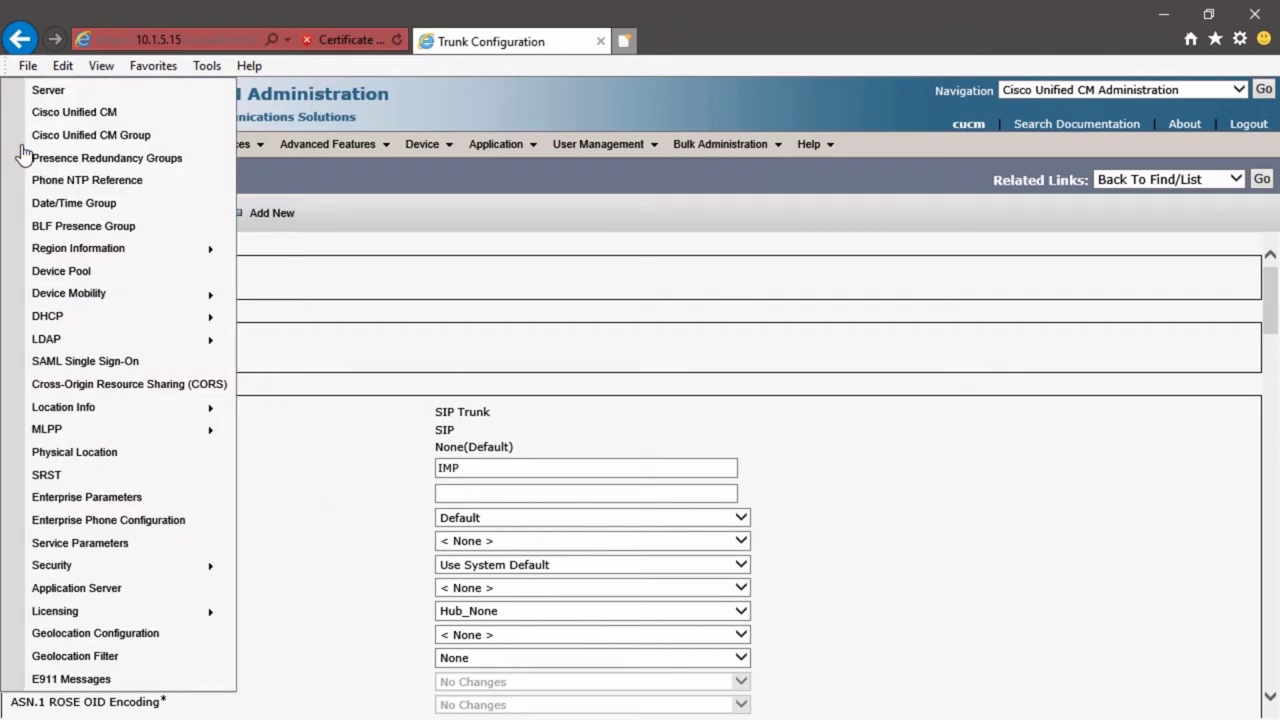
{"action": "left_click", "coordinate": [89, 548]}
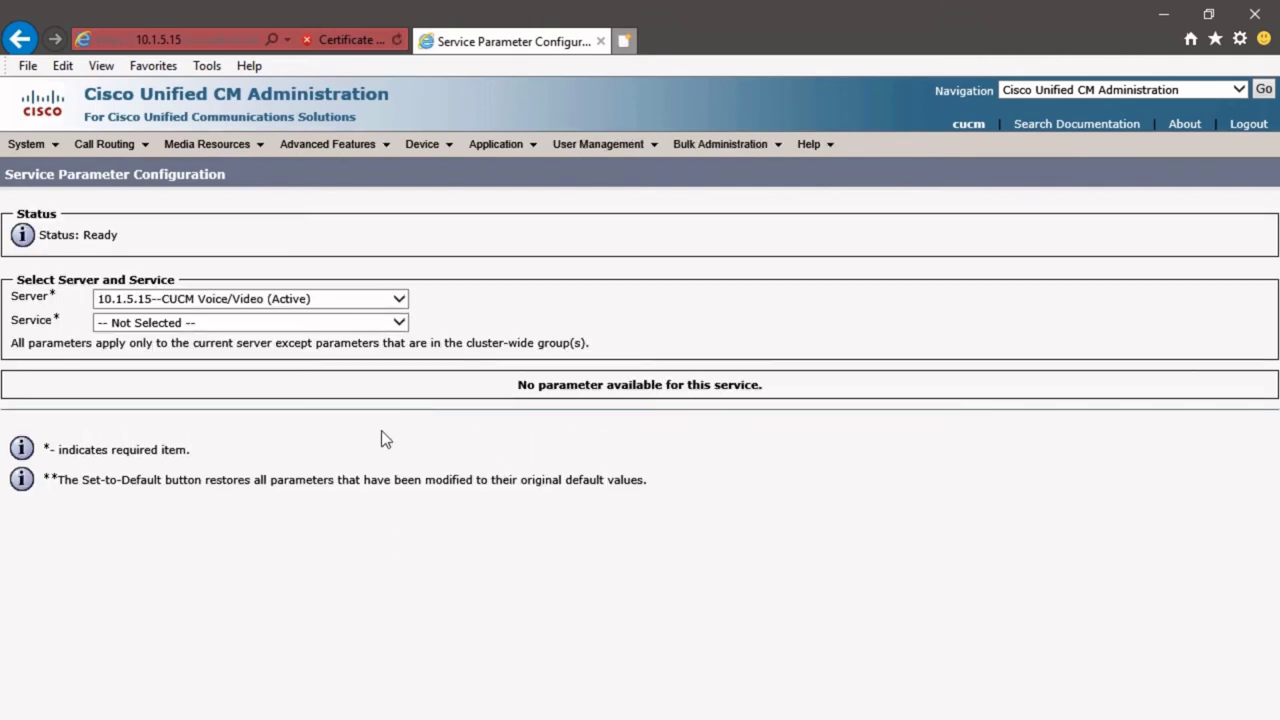
{"action": "left_click", "coordinate": [399, 323]}
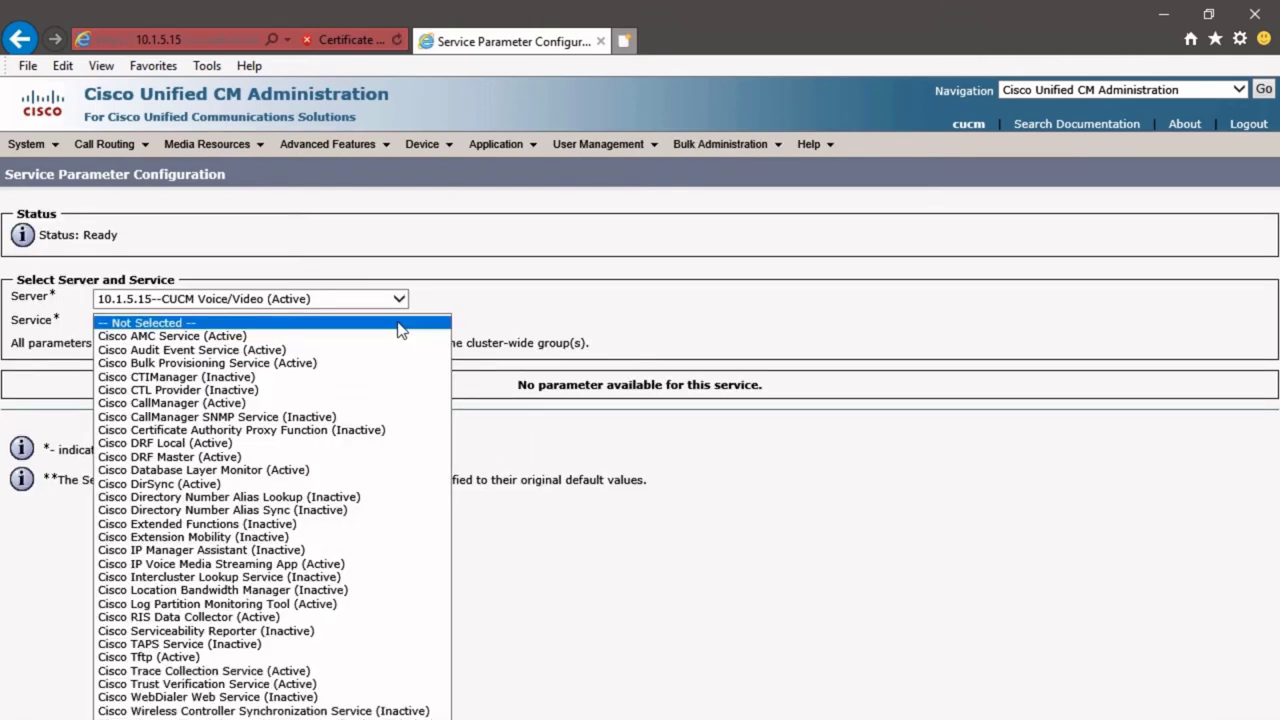
{"action": "left_click", "coordinate": [254, 397]}
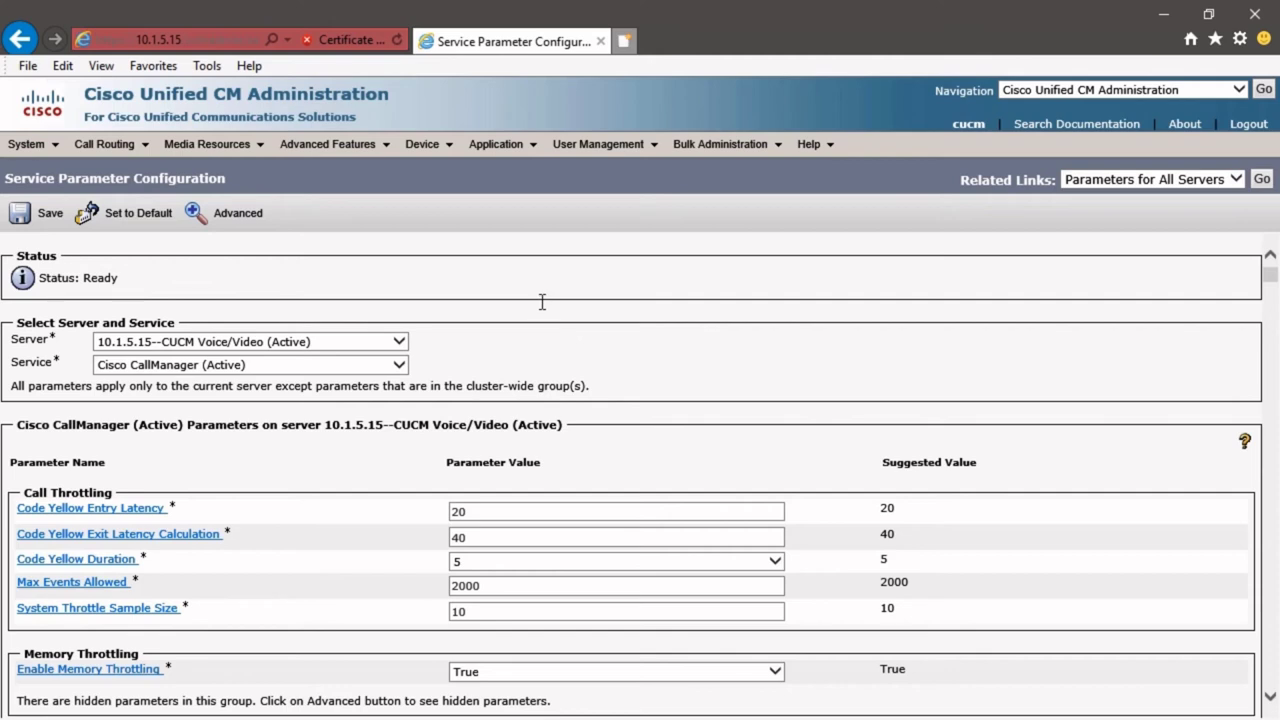
- Find the IM and Presence Publish Trunk parameter, set it to IMP, and save the service parameters
{"action": "key", "text": "ctrl+f"}
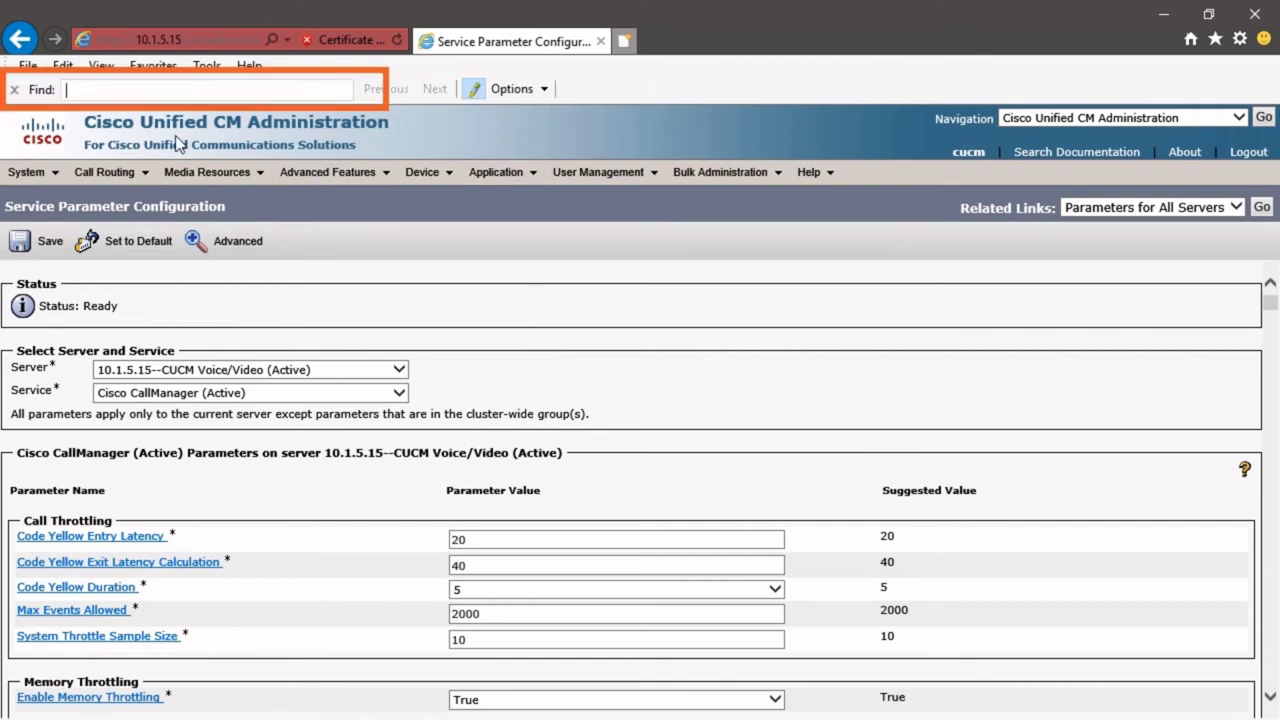
{"action": "type", "text": "IM and"}
{"action": "scroll", "coordinate": [300, 520], "scroll_direction": "down", "scroll_amount": 3}
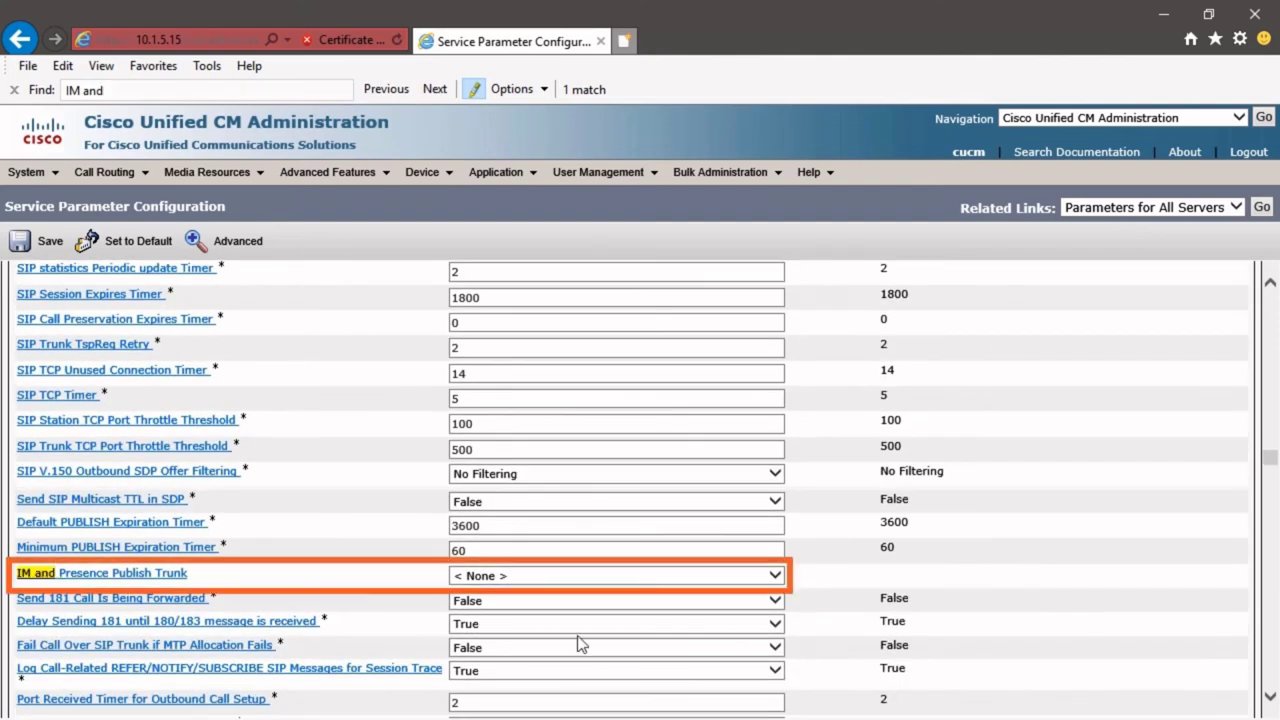
{"action": "left_click", "coordinate": [515, 578]}
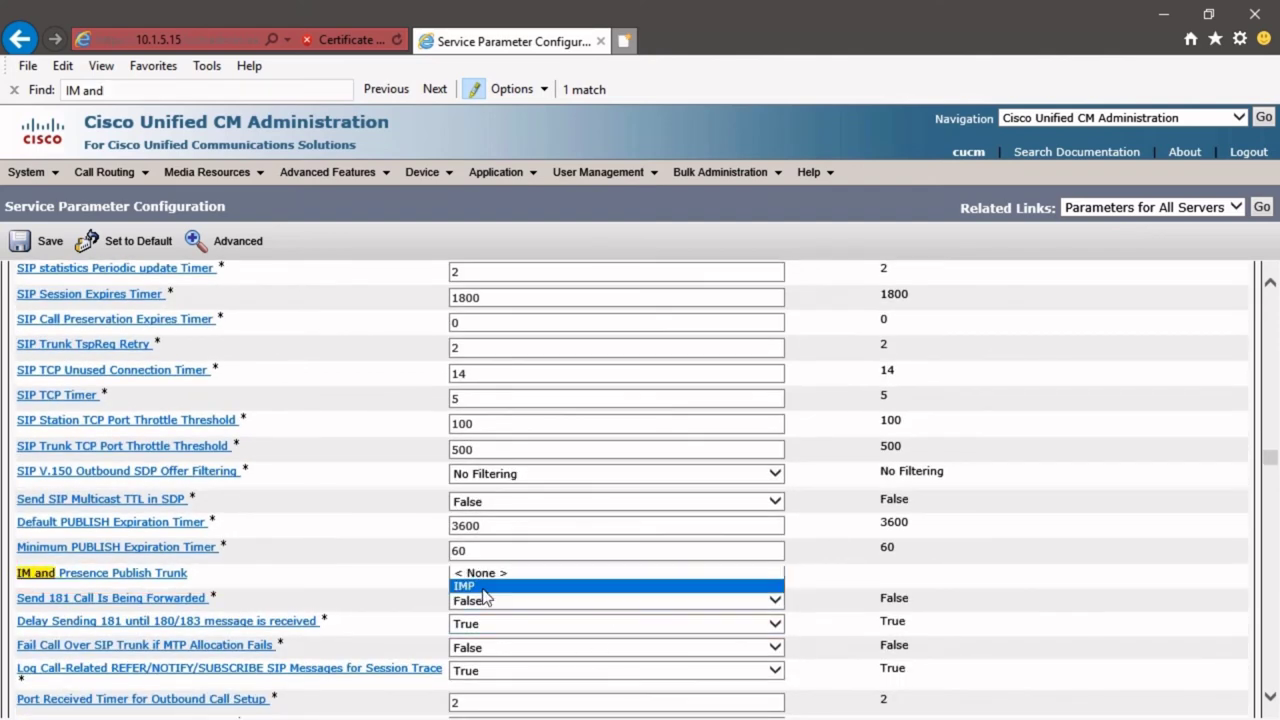
{"action": "left_click", "coordinate": [478, 589]}
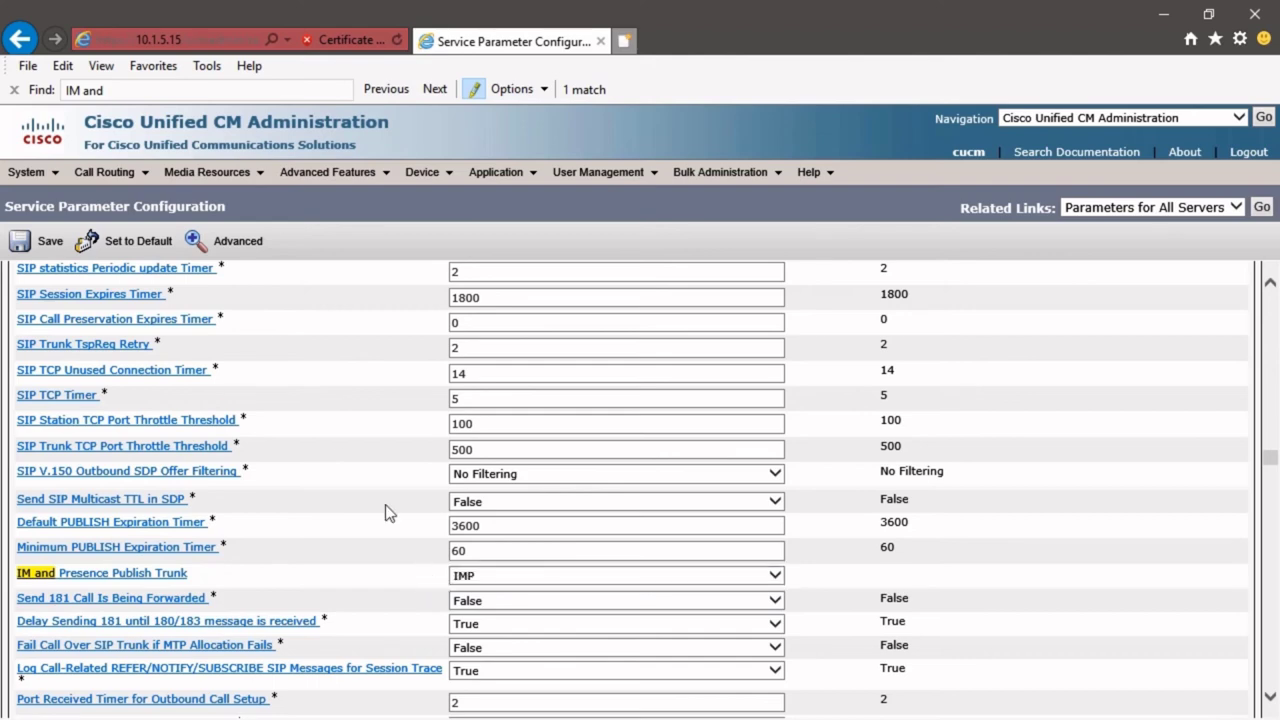
{"action": "left_click", "coordinate": [48, 245]}
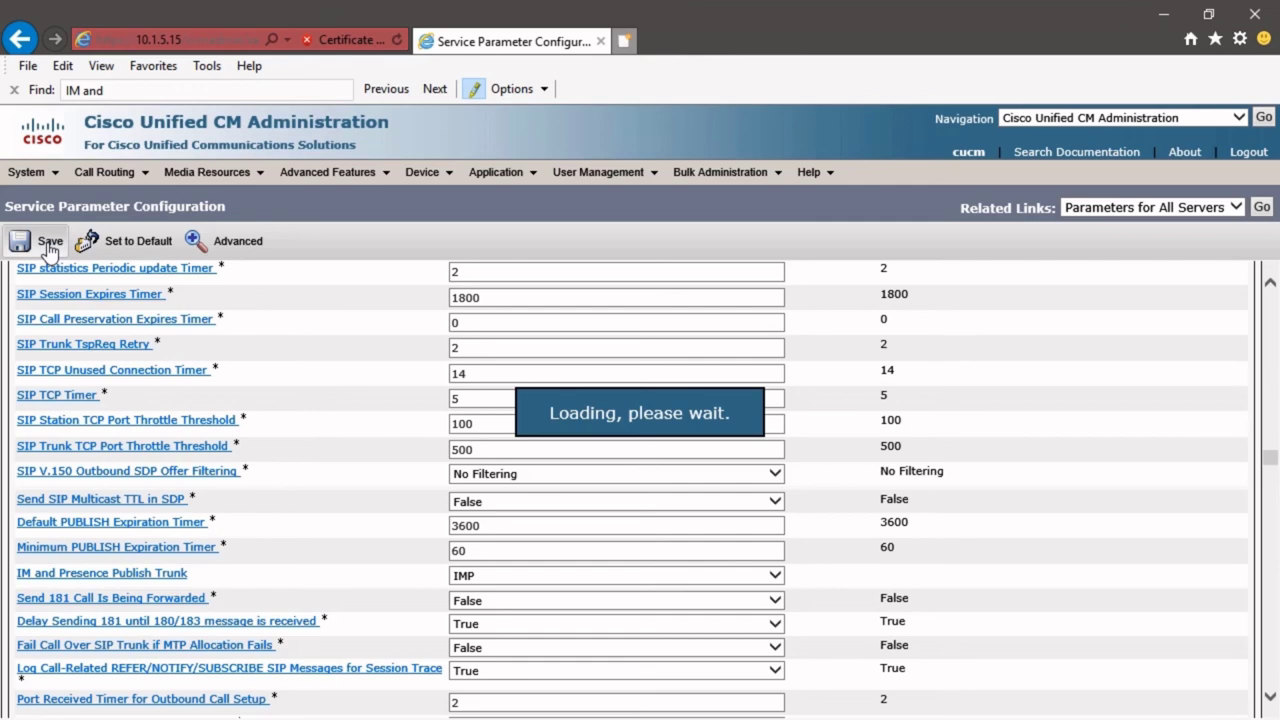